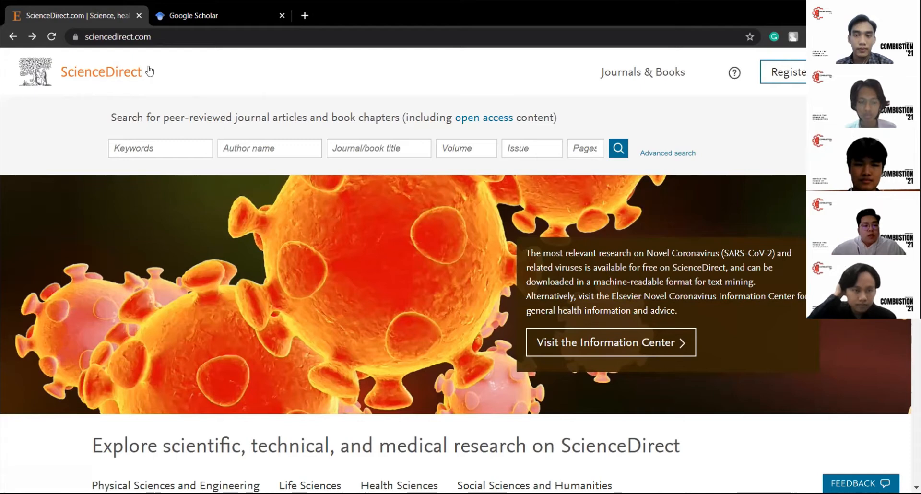
Step: Go back from the Google Scholar tab to ScienceDirect and select the journal/book title field
left_click(191, 19)
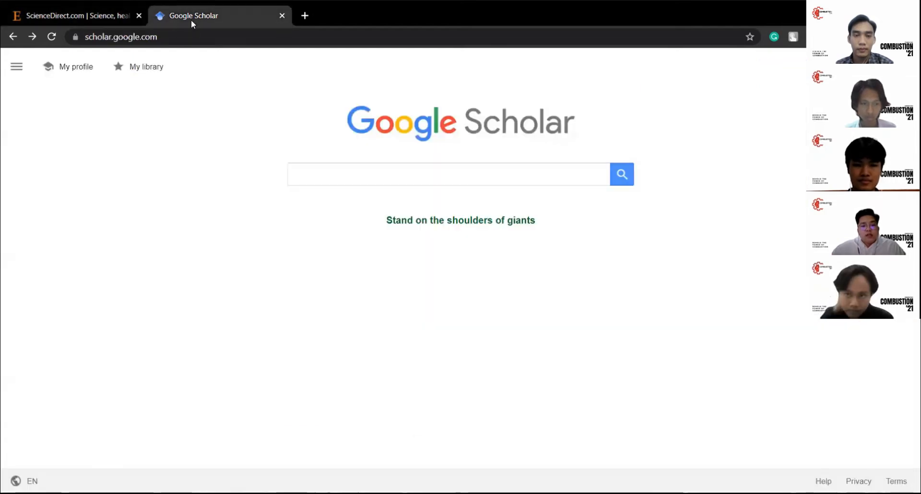
left_click(99, 10)
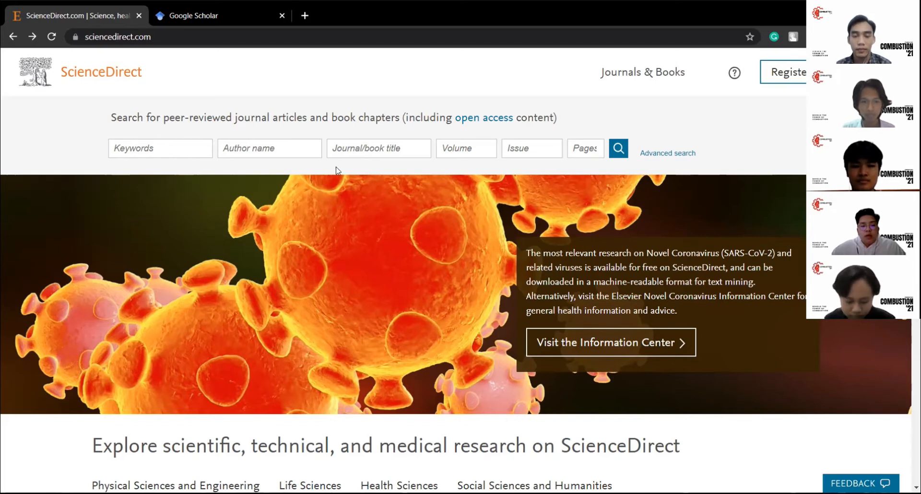
left_click(370, 147)
Step: Search ScienceDirect titles for 'mechanical engineering', browse the 1,251 results, then go to Google Scholar
type("mechanical engineering")
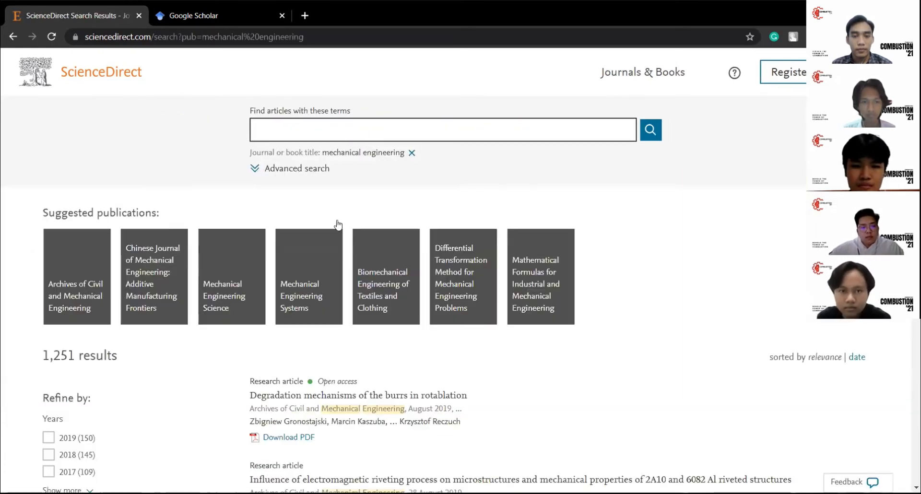
scroll(571, 310, "down", 3)
scroll(571, 311, "up", 3)
scroll(472, 300, "down", 3)
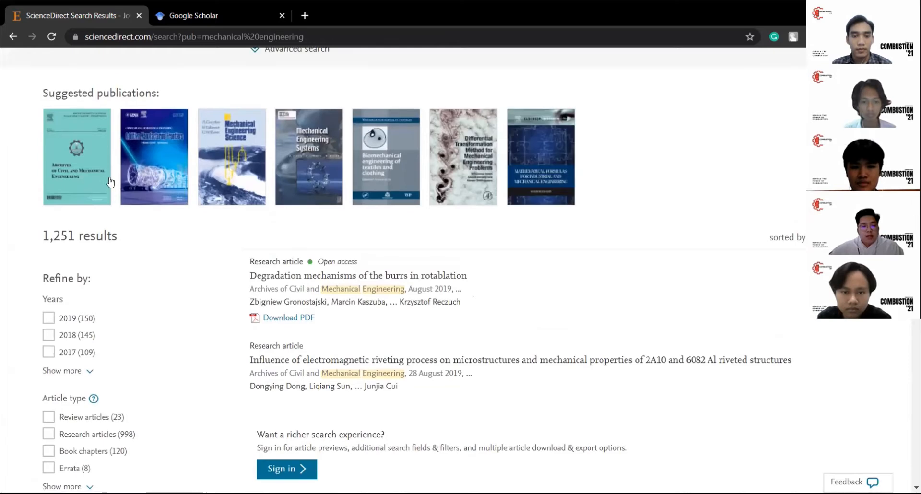
scroll(506, 275, "down", 1)
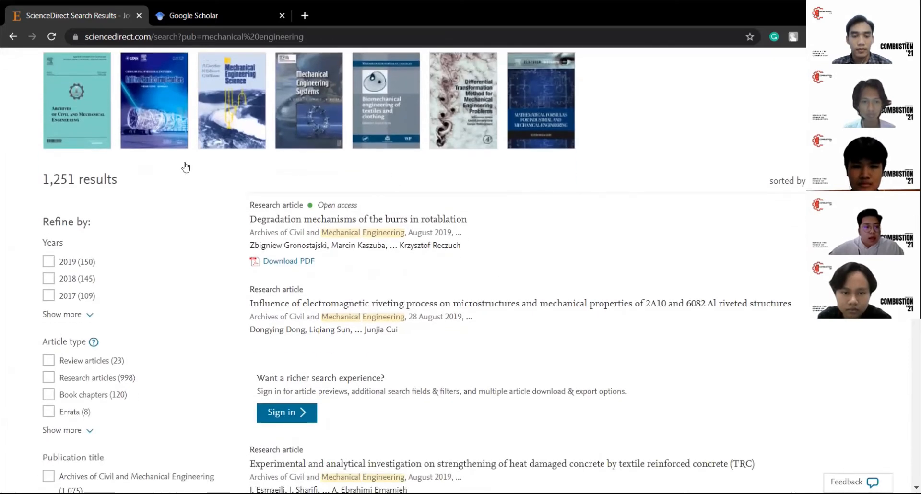
scroll(115, 128, "up", 1)
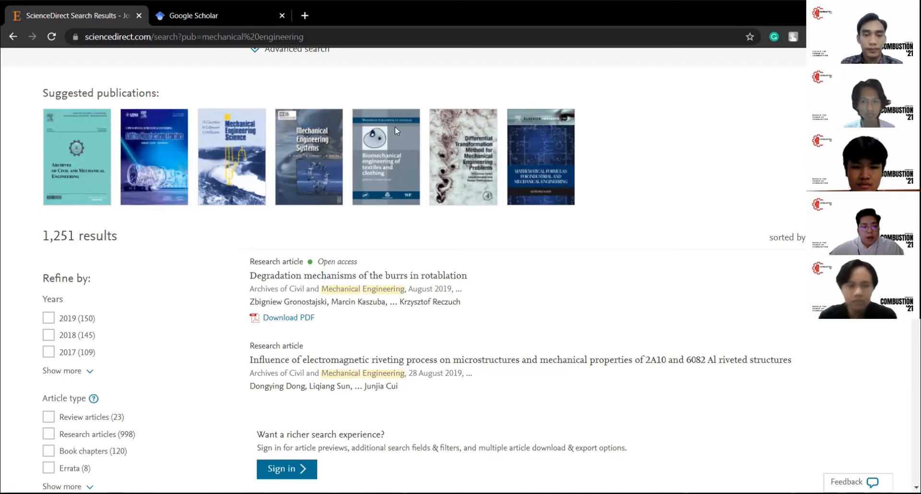
scroll(480, 231, "down", 2)
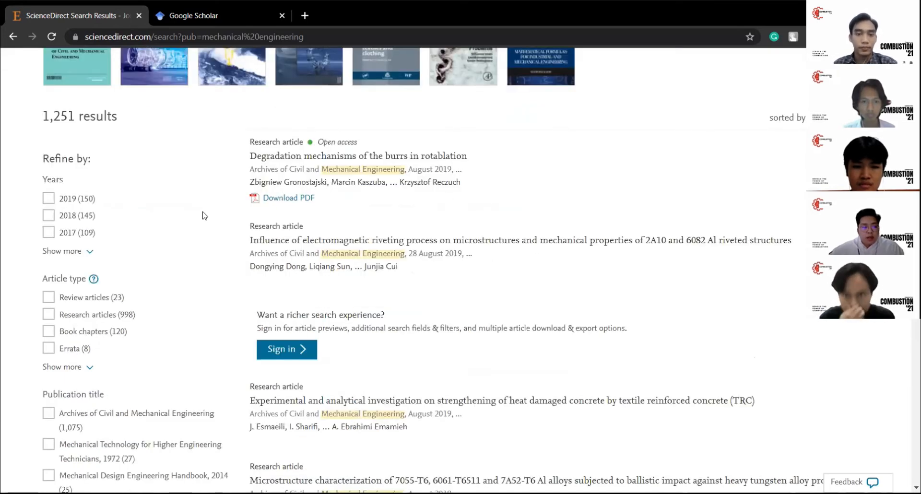
scroll(14, 194, "up", 1)
scroll(13, 194, "down", 1)
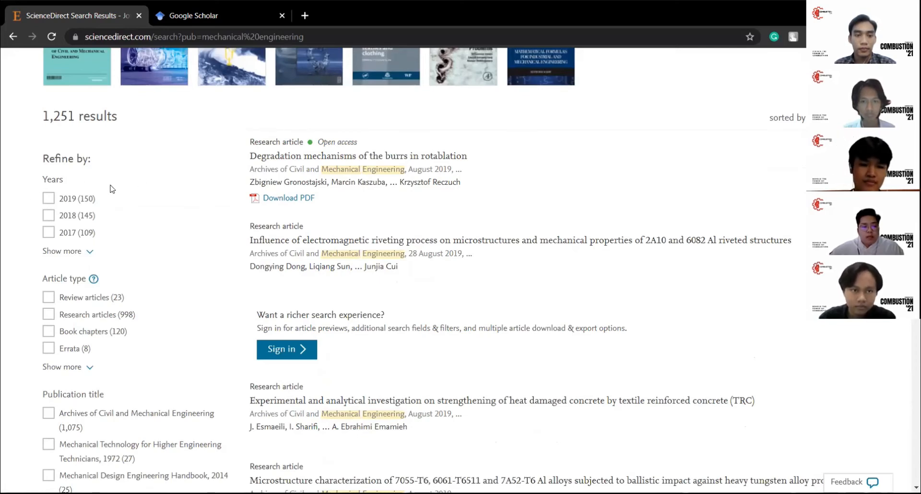
scroll(124, 206, "down", 3)
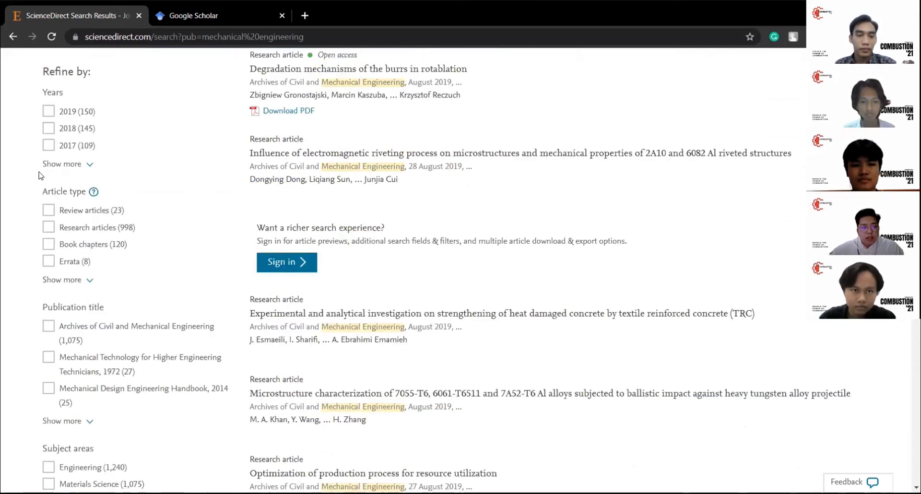
scroll(55, 206, "down", 1)
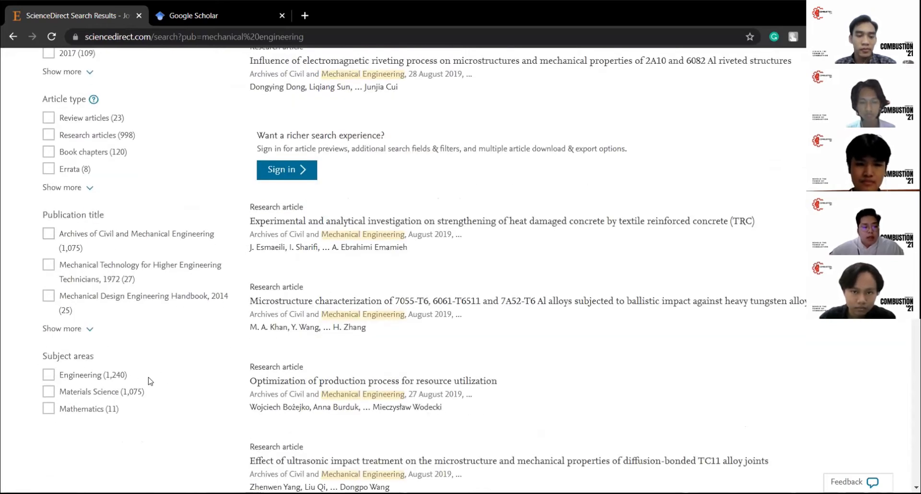
key("ctrl+Tab")
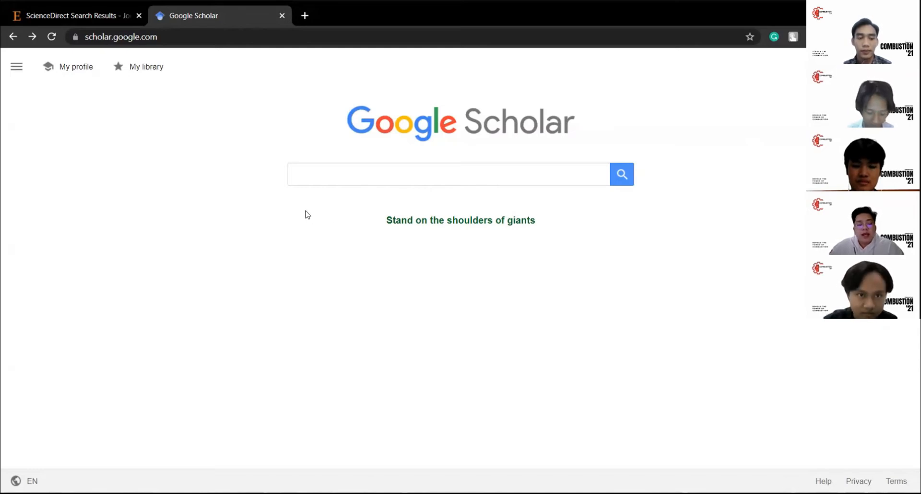
Step: Search Google Scholar for 'mechanical engineering'
left_click(331, 172)
type("mechanical engineering")
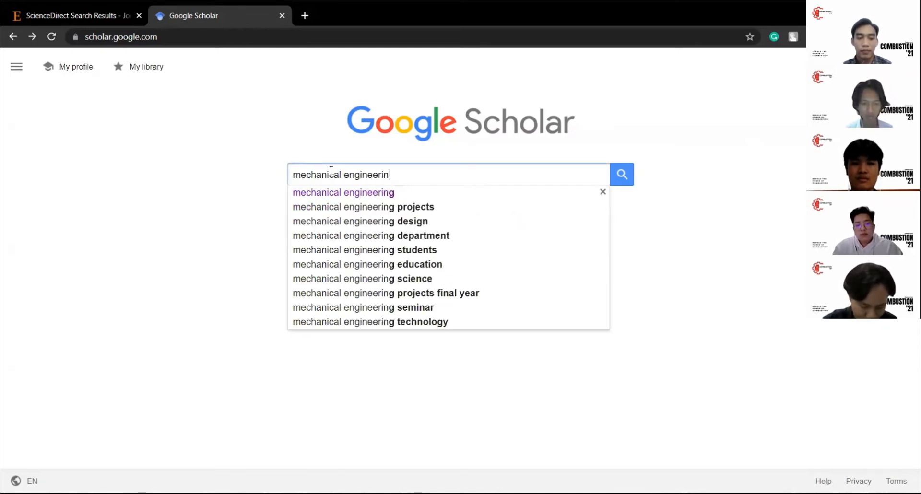
key("Return")
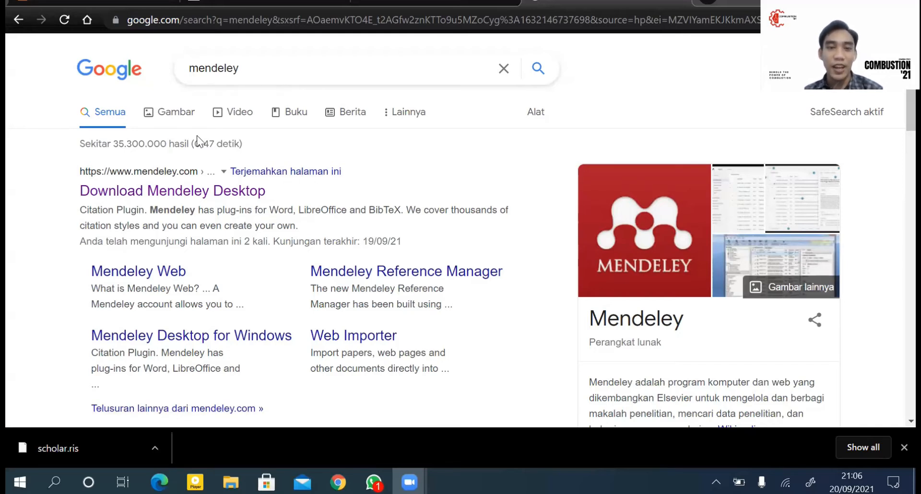
Step: Open the Download Mendeley Desktop page from the search results
left_click(242, 192)
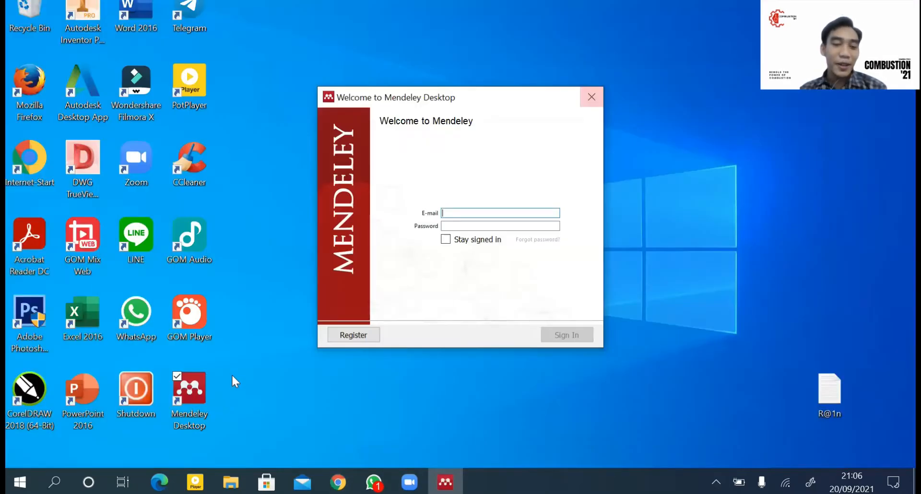
Step: Launch Mendeley Desktop from its desktop icon to reach the sign-in window
left_click(203, 410)
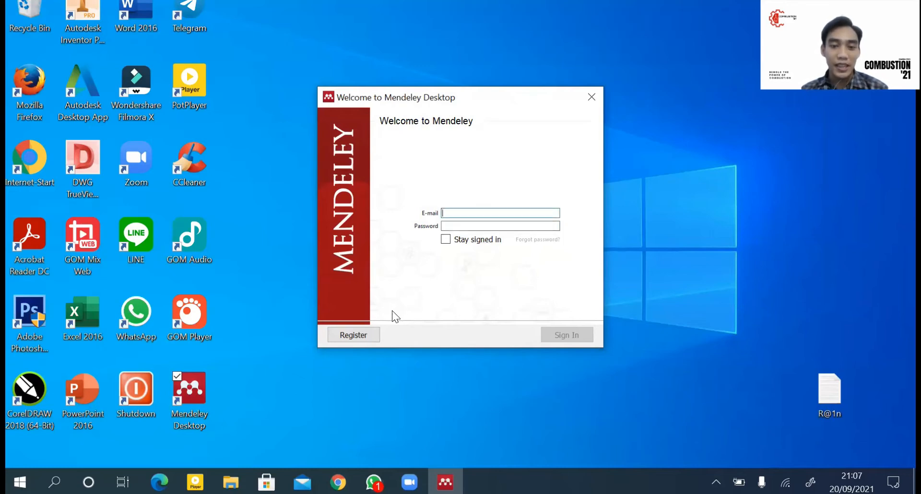
Step: Sign in to Mendeley Desktop with the account e-mail and password, with Stay signed in ticked
left_click(372, 334)
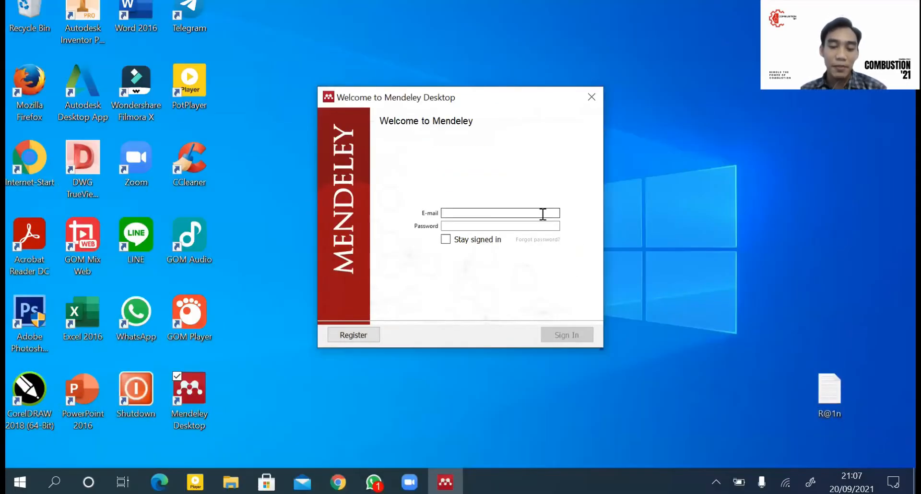
left_click(537, 225)
type("•••••••••••")
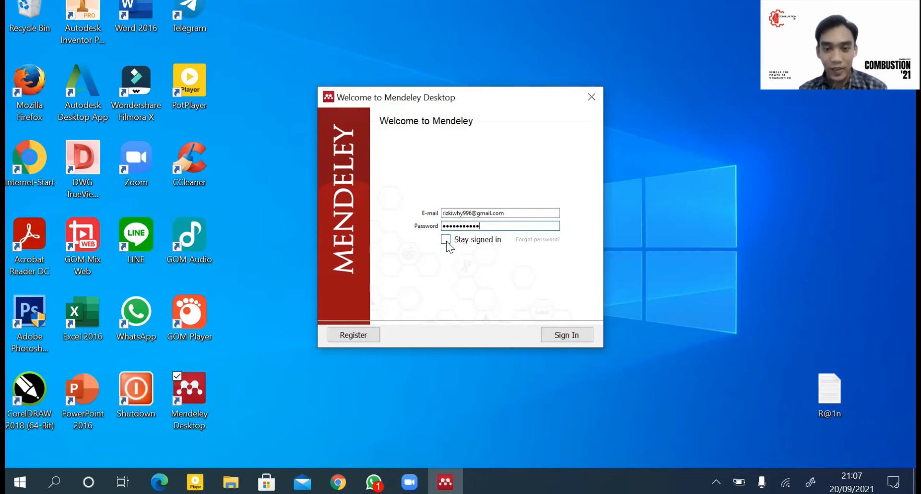
left_click(447, 241)
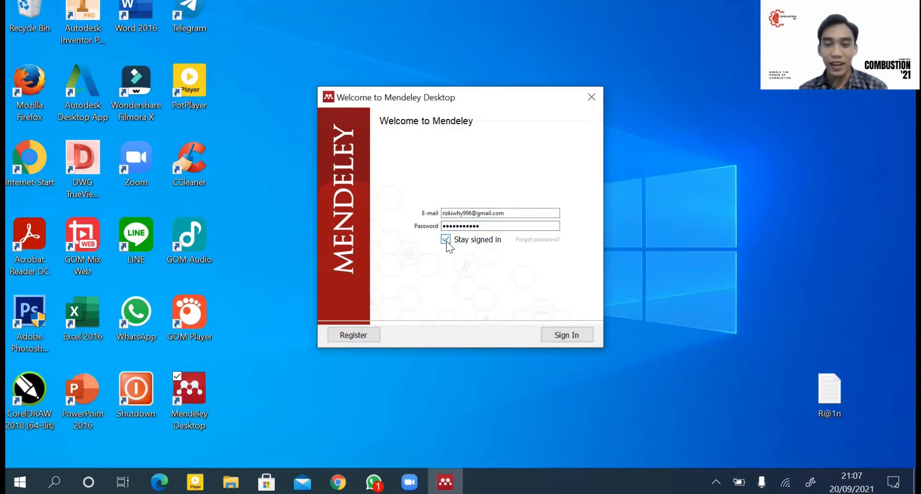
left_click(571, 335)
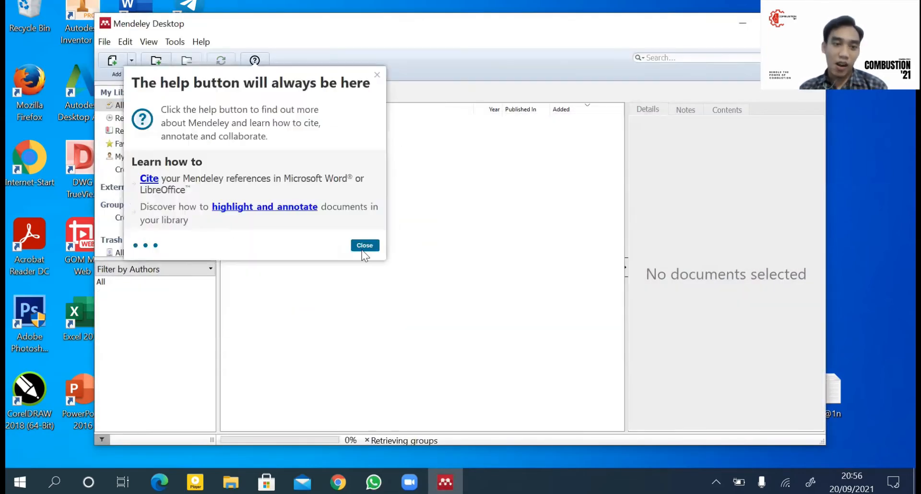
Step: Close the Welcome to Mendeley dialog
left_click(362, 245)
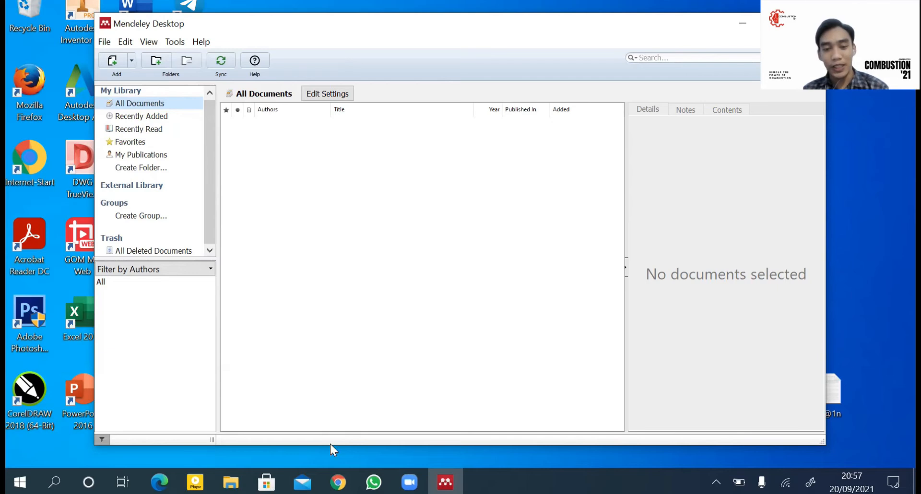
Step: Bring the Chrome window with Google Scholar back to the front
left_click(338, 481)
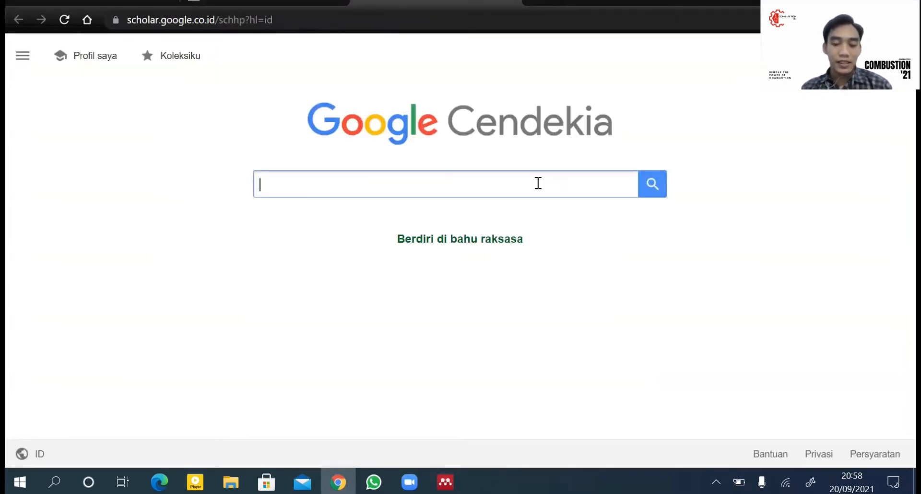
Step: Search Google Scholar for 'pendidikan matematika' using the suggestion list
type("pendik")
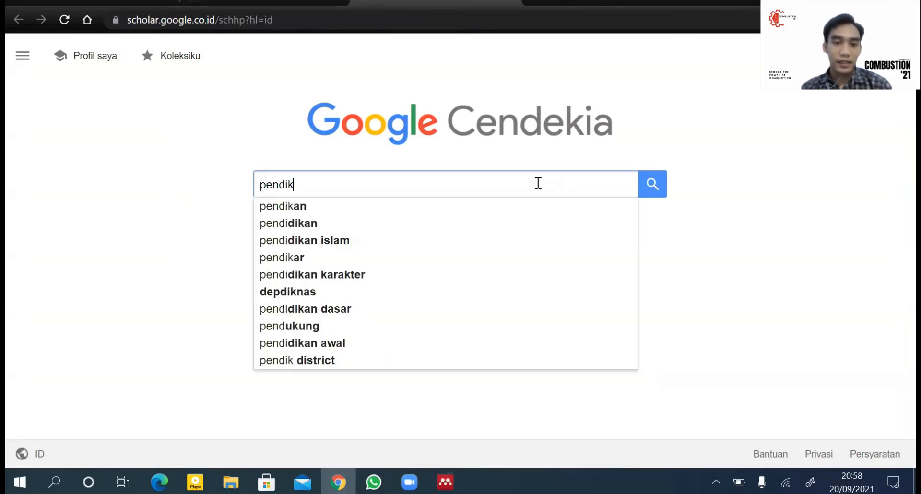
key("BackSpace")
key("Down")
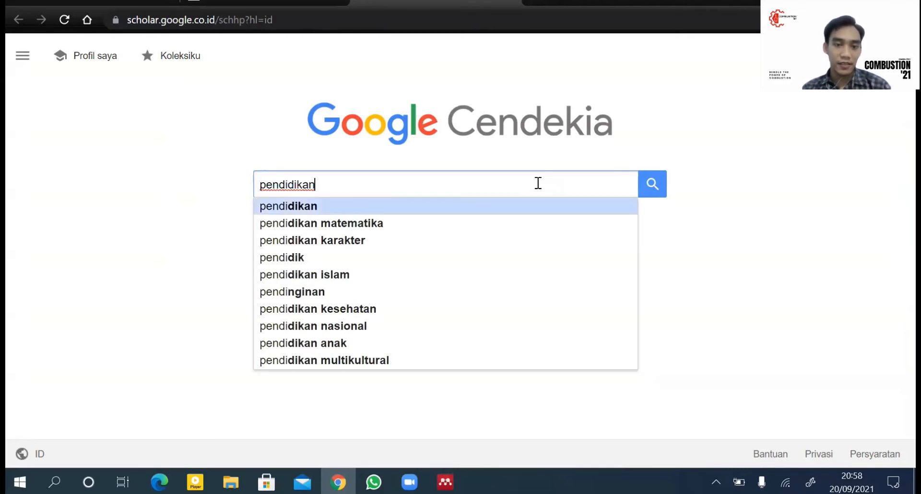
key("Down")
key("Return")
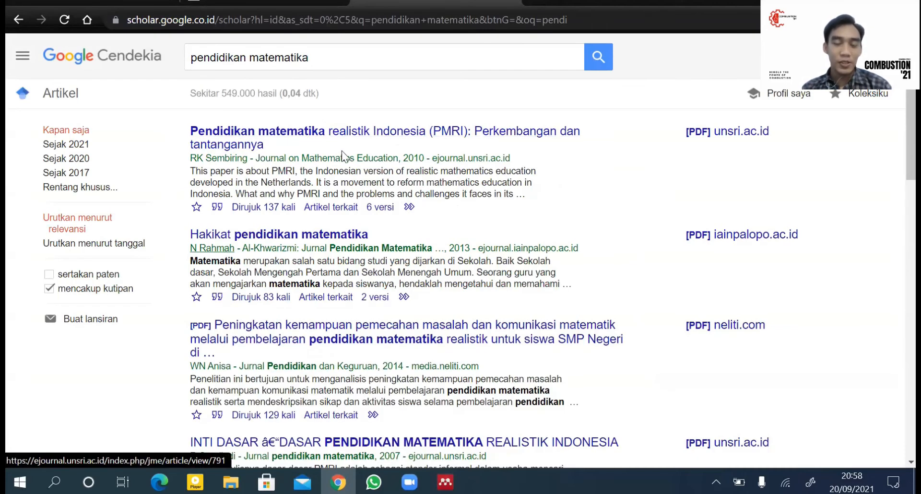
Step: Download the top PMRI article's citation as a RefMan scholar.ris file, then return to Mendeley
left_click(217, 207)
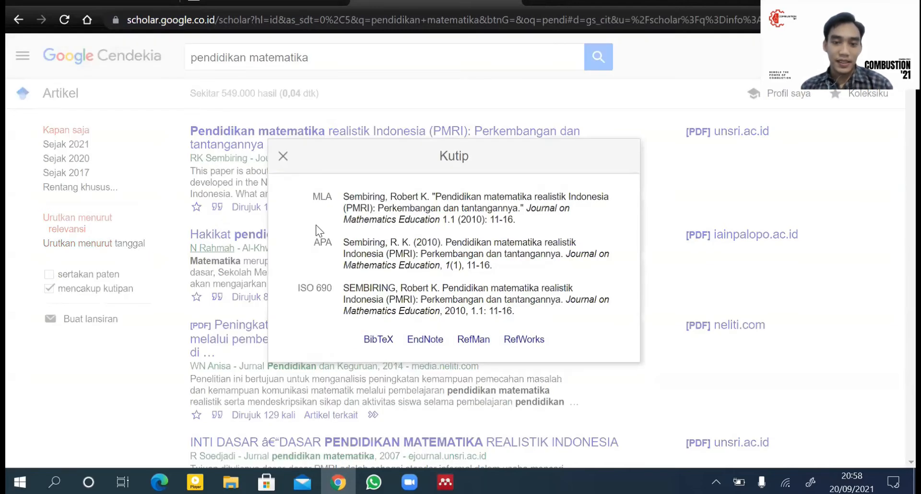
left_click(479, 345)
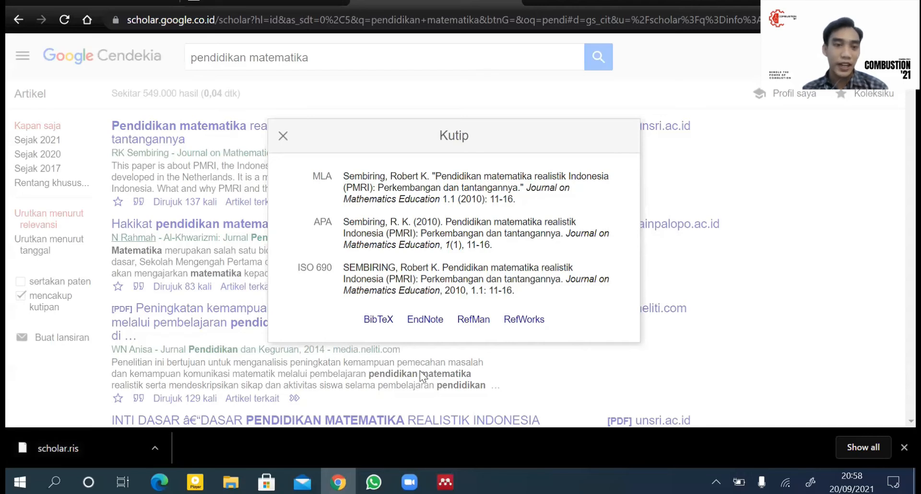
left_click(446, 483)
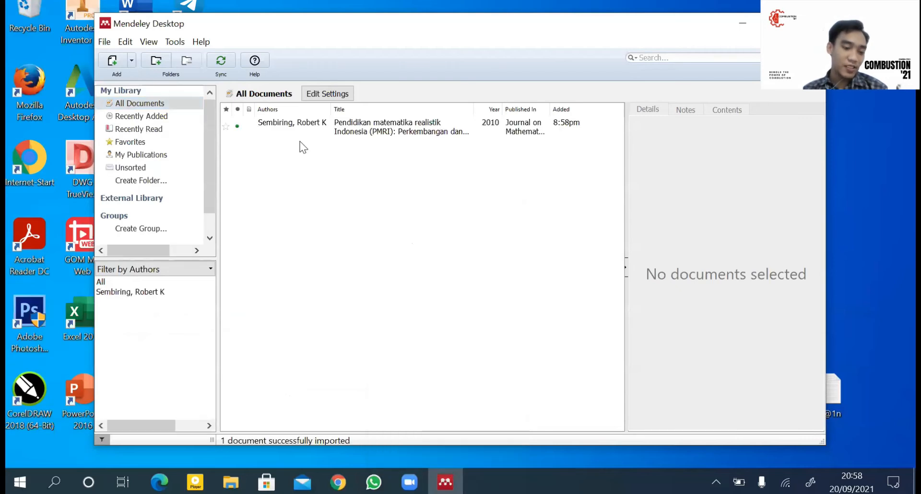
Step: Open Mendeley's Add menu to add a reference manually
left_click(131, 61)
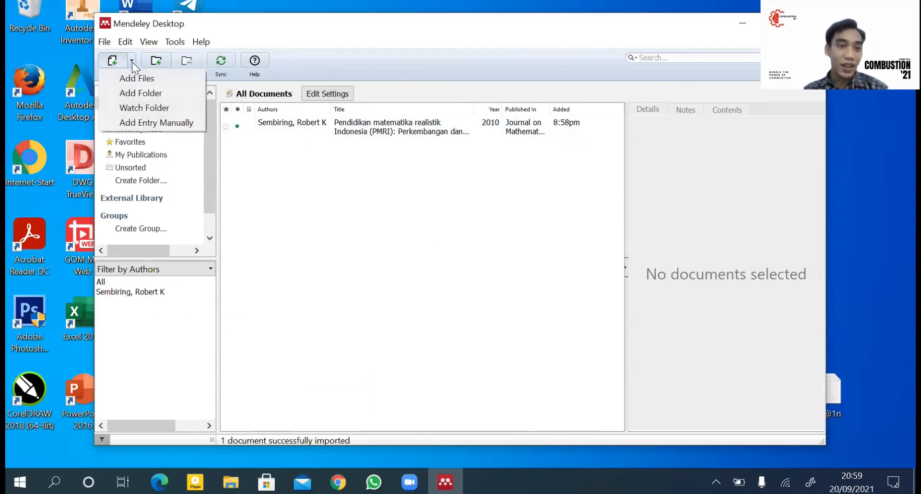
Step: Create a manual entry titled 'Metode penelitian kuantitatif' and pick its author from the suggestions
left_click(157, 123)
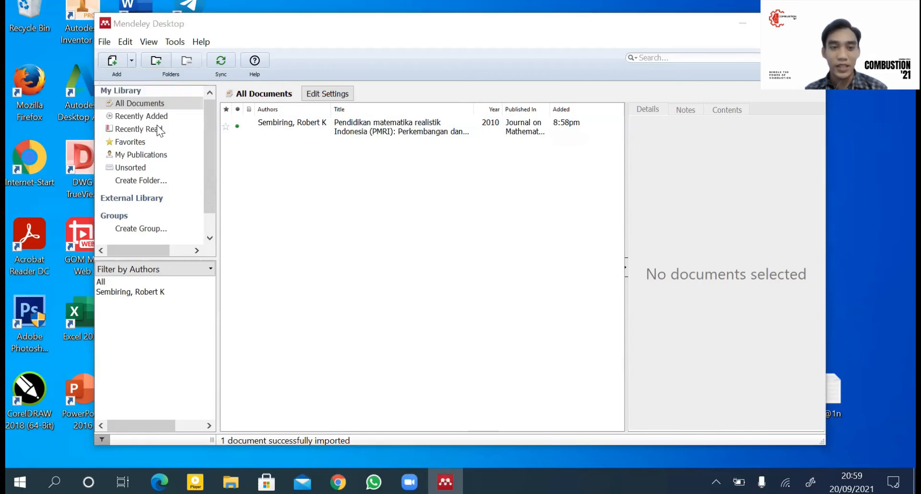
left_click(486, 154)
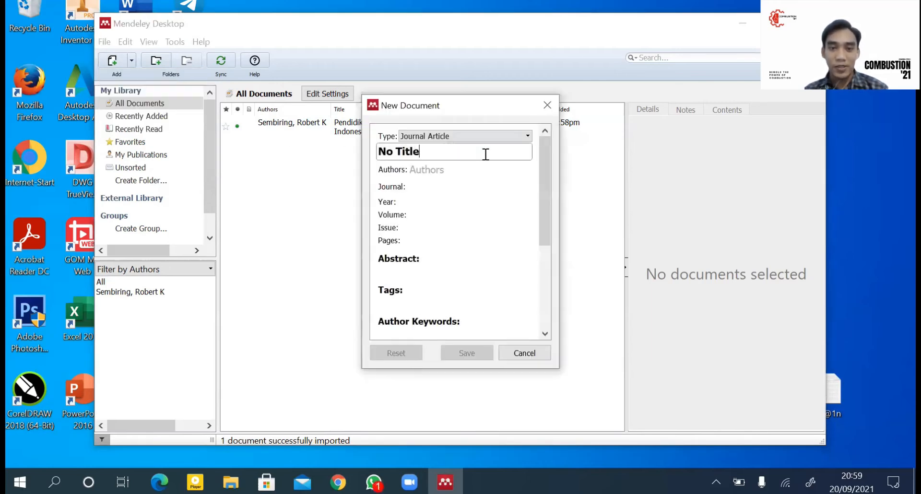
key("BackSpace")
key("BackSpace")
key("BackSpace")
key("BackSpace")
key("BackSpace")
key("BackSpace")
key("BackSpace")
key("BackSpace")
type("Metode ")
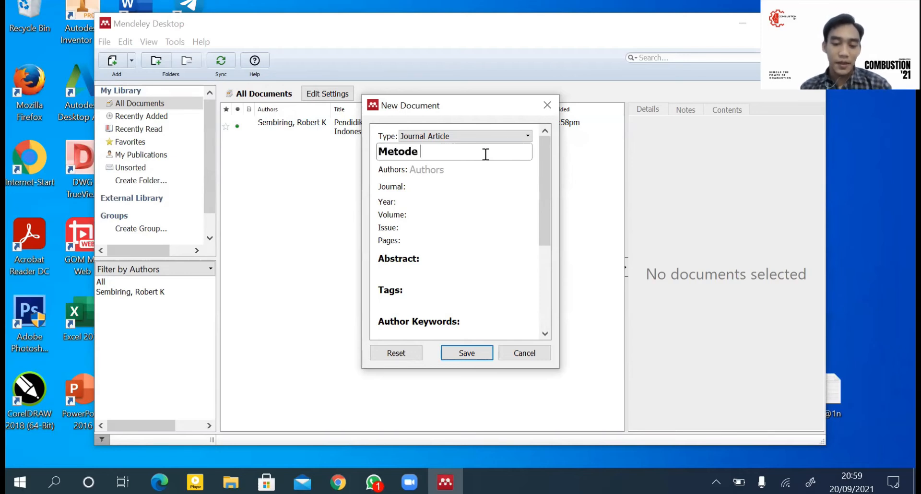
type("pene")
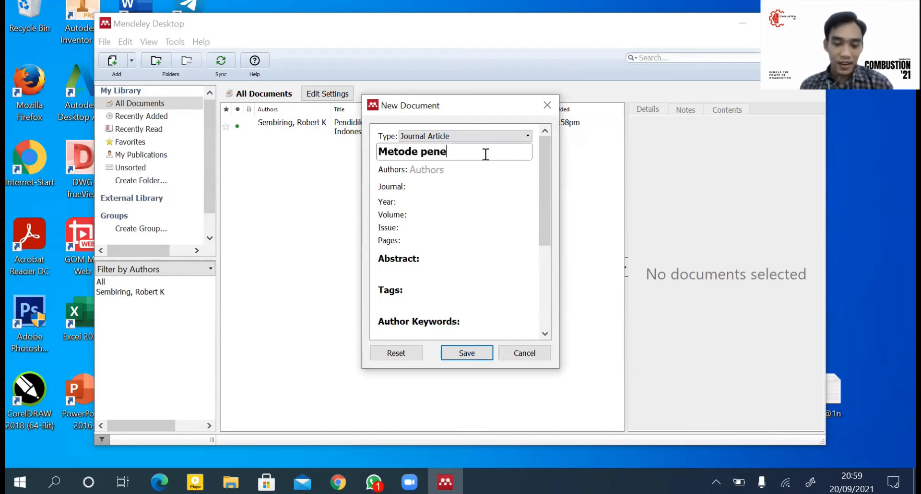
type("litian kuantitatif")
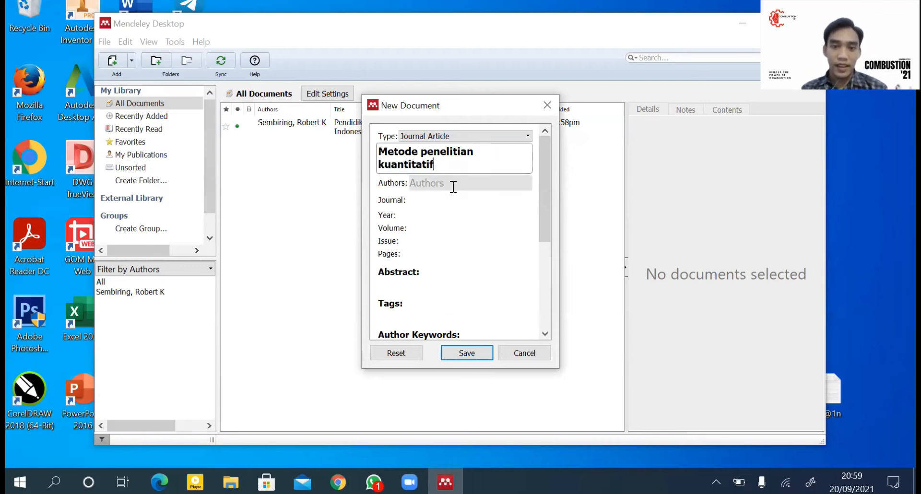
left_click(453, 186)
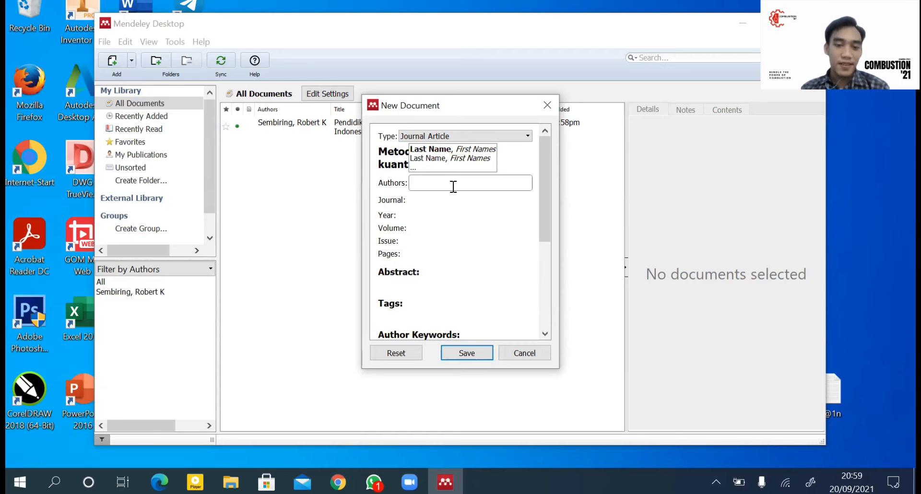
type("S")
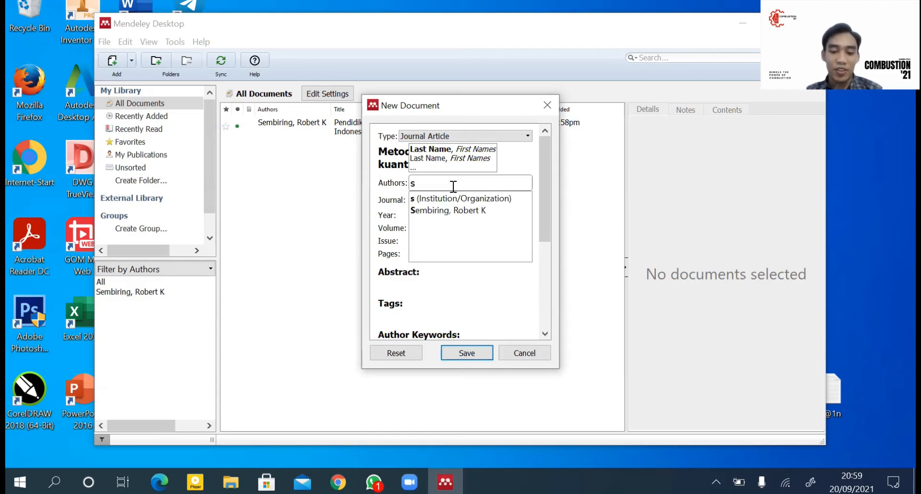
key("BackSpace")
type("Sugiyono")
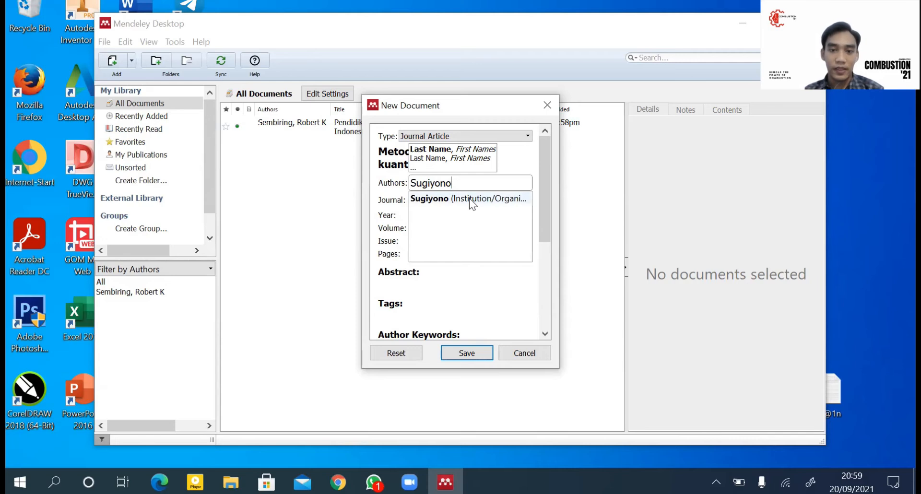
left_click(469, 198)
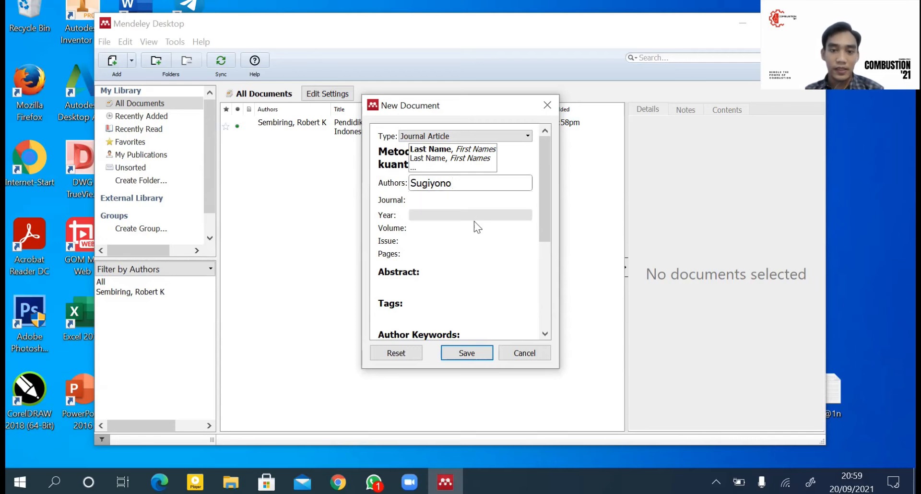
mouse_move(546, 209)
left_mouse_down()
mouse_move(543, 251)
mouse_move(544, 216)
left_mouse_up()
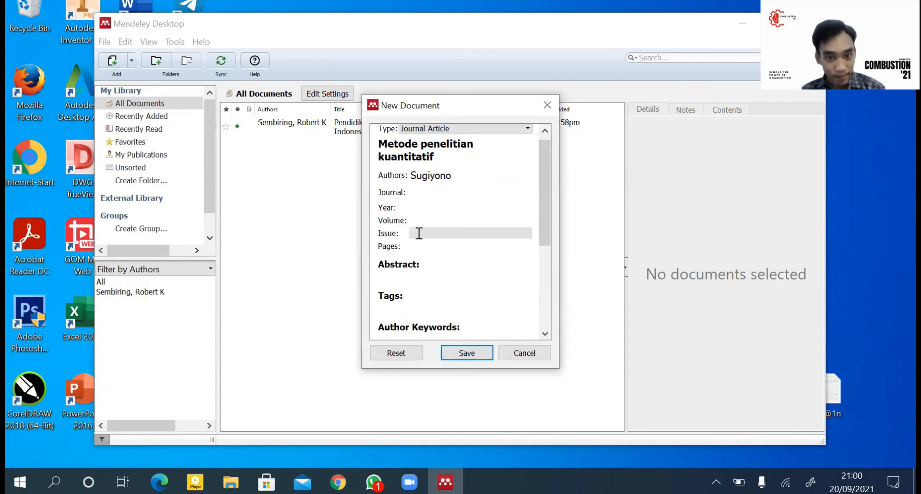
Step: Give the entry year 2018 and page 23, then save it to the library
left_click(417, 210)
type("2018")
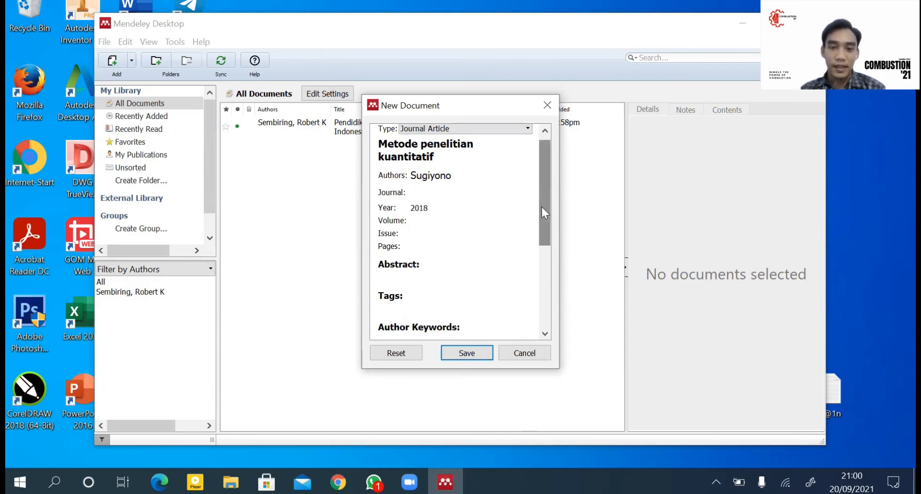
left_click_drag(543, 207, 536, 186)
left_click(428, 255)
type("23")
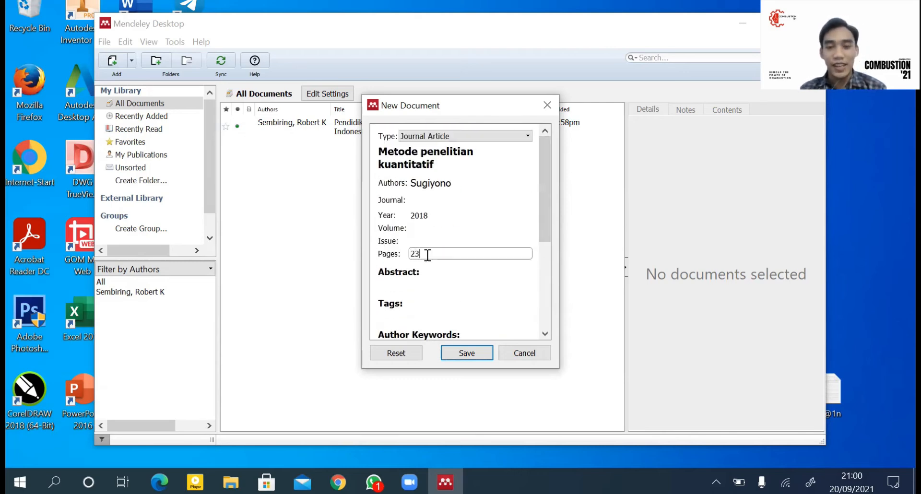
left_click(473, 353)
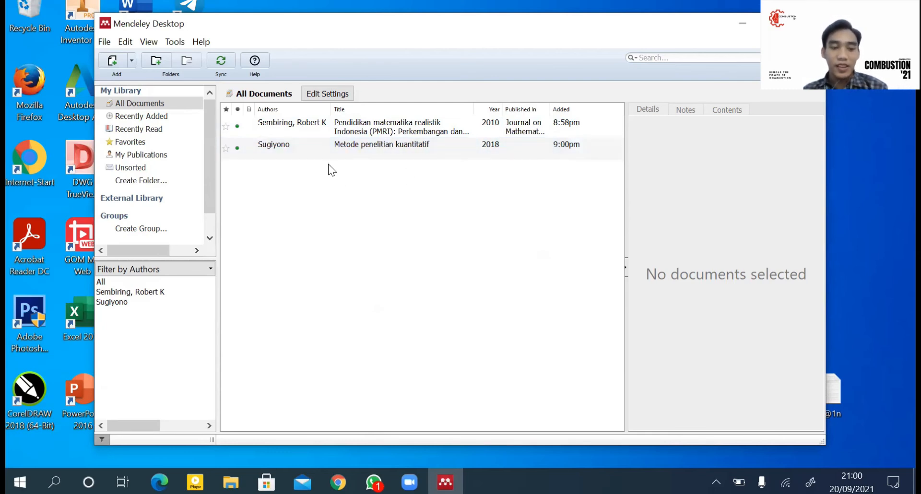
Step: Change the 2018 entry's title to 'Metode Penelitian Kuantitatif' in the Details pane
left_click(382, 145)
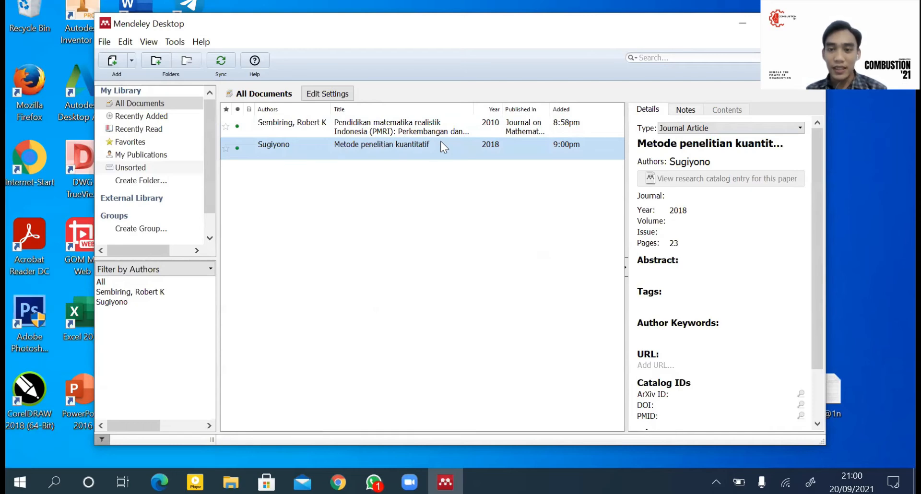
left_click(723, 147)
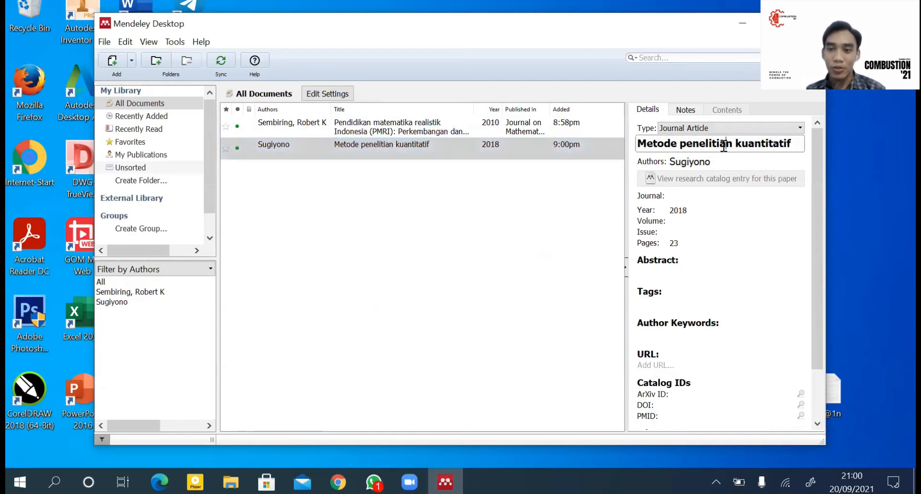
key("Delete")
type("P")
key("ctrl+Right")
key("Delete")
type("K")
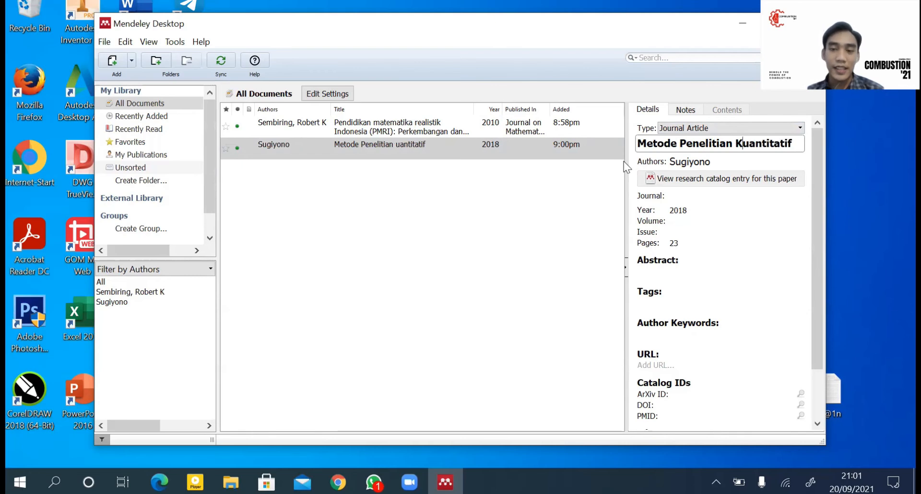
left_click(494, 194)
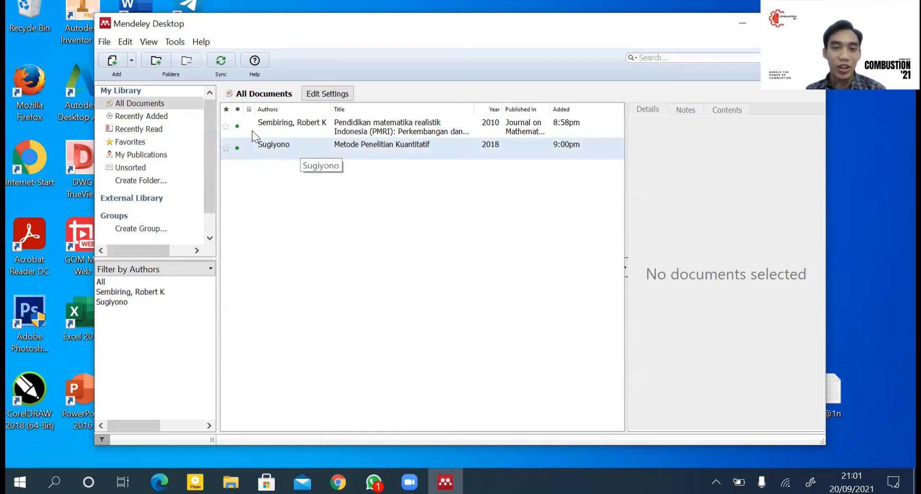
Step: Star the 2010 PMRI article and view the Favorites list, where it is the only entry
left_click(228, 129)
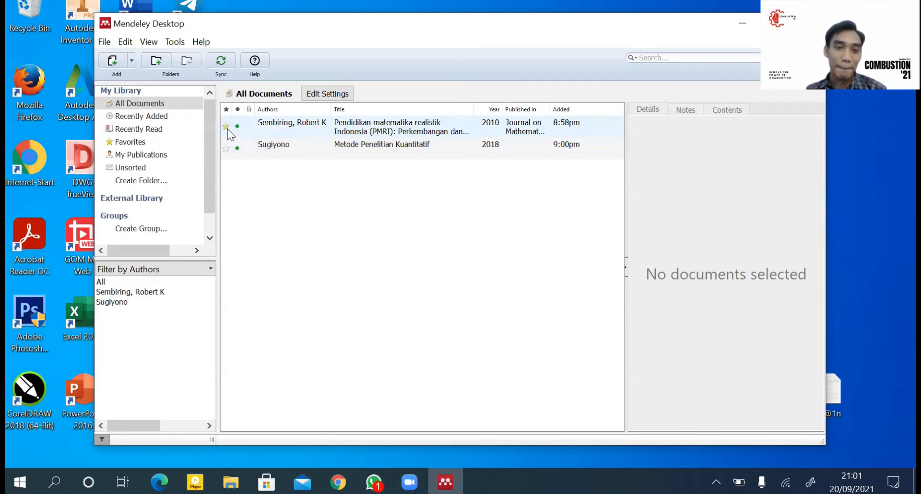
left_click(157, 143)
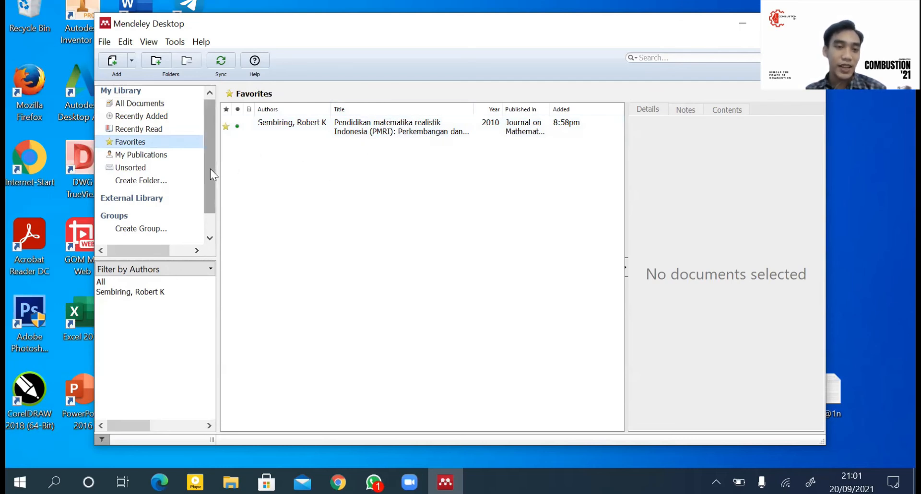
left_click_drag(210, 169, 203, 191)
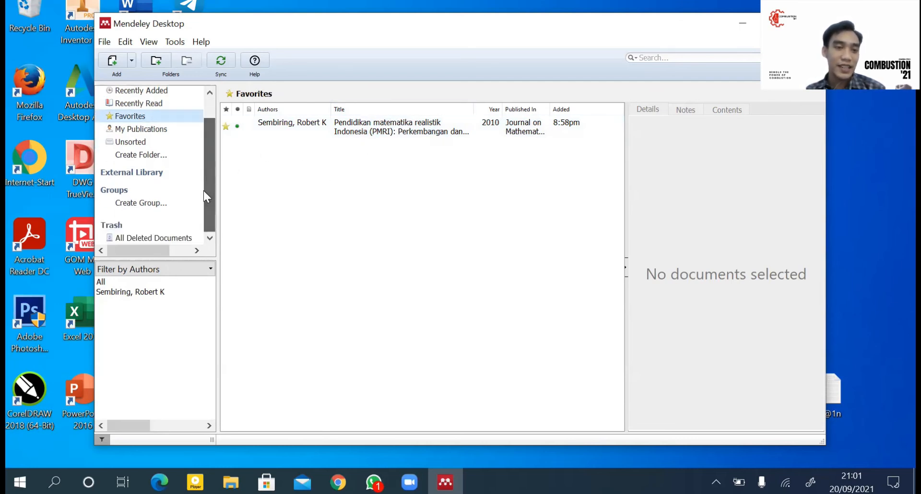
Step: Create a new library folder named matematika
left_click(166, 153)
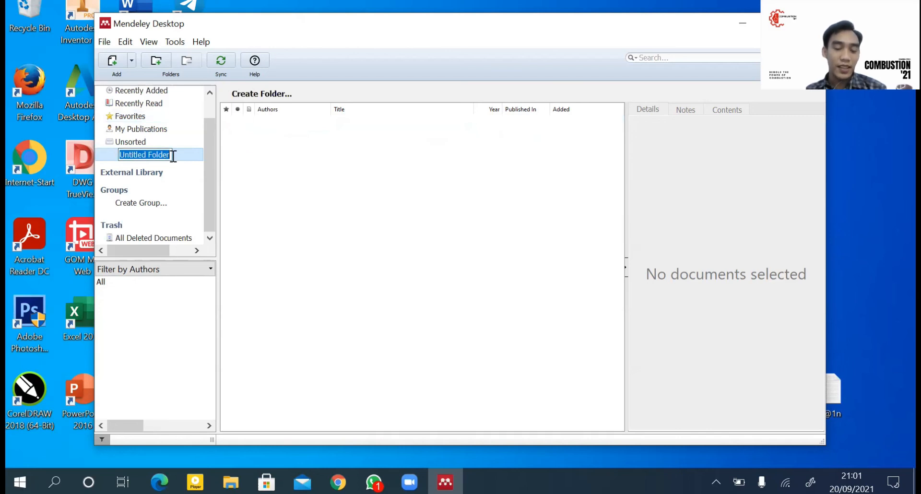
type("matematika")
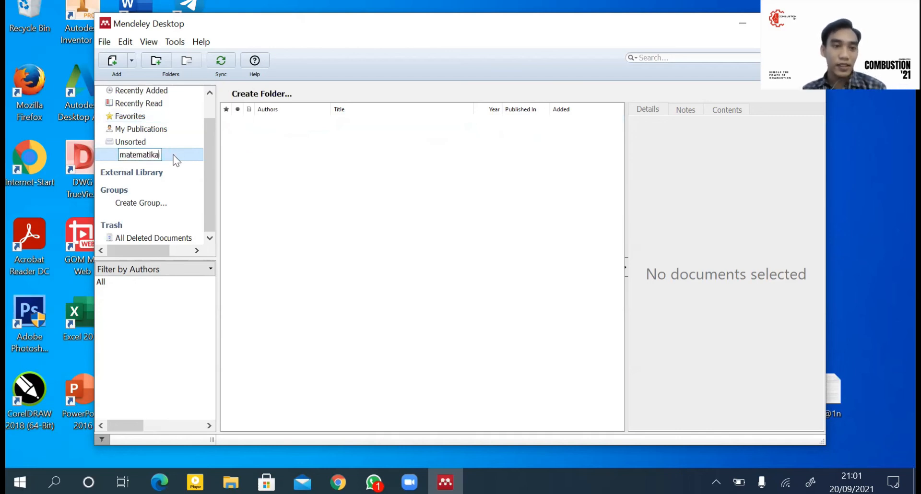
key("Return")
Step: File the 2010 PMRI article into the matematika folder and check its contents
left_click(174, 105)
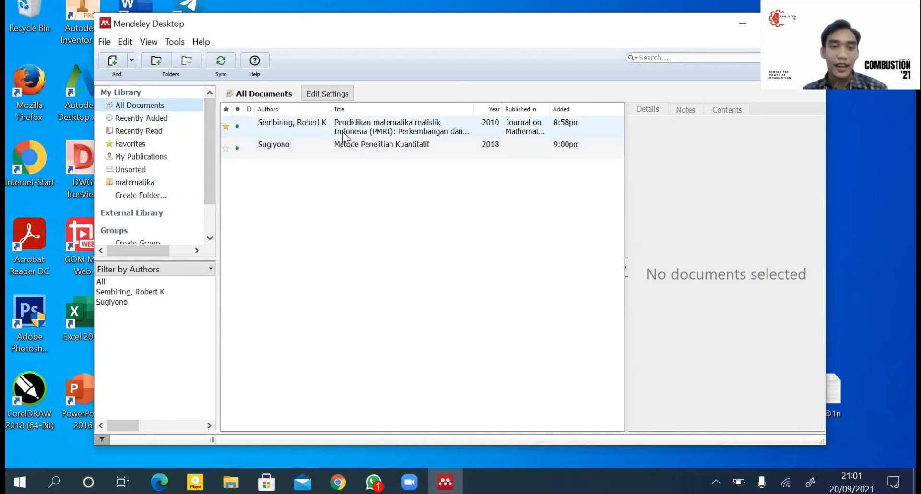
left_click(361, 131)
left_click_drag(361, 131, 163, 181)
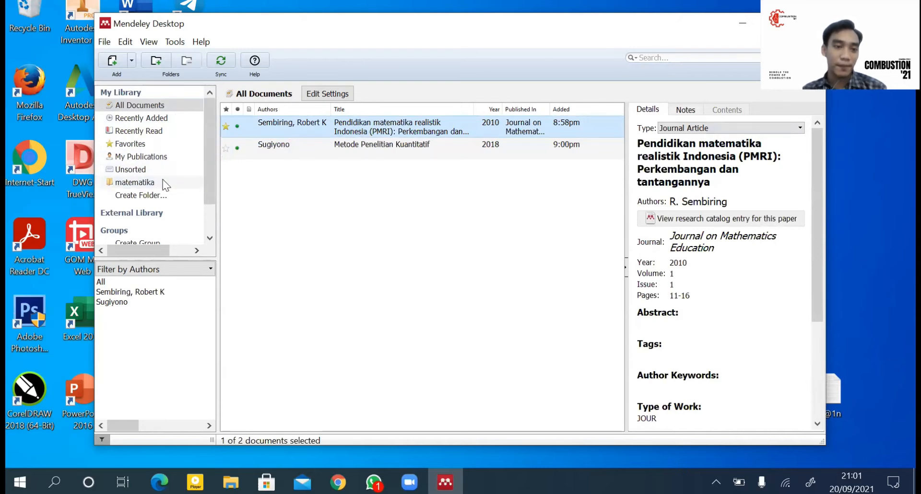
left_click(163, 181)
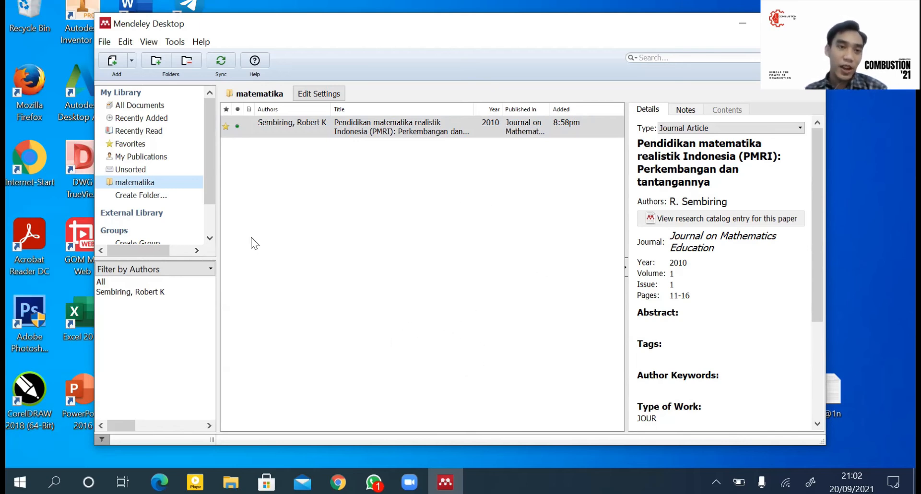
left_click(172, 43)
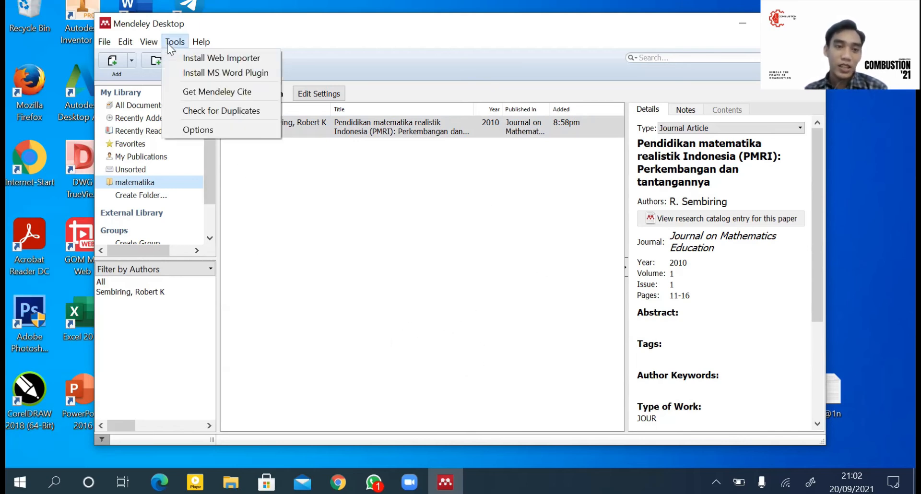
Step: Install the Mendeley MS Word plugin, then launch Word full screen on a document
left_click(239, 76)
left_click(523, 327)
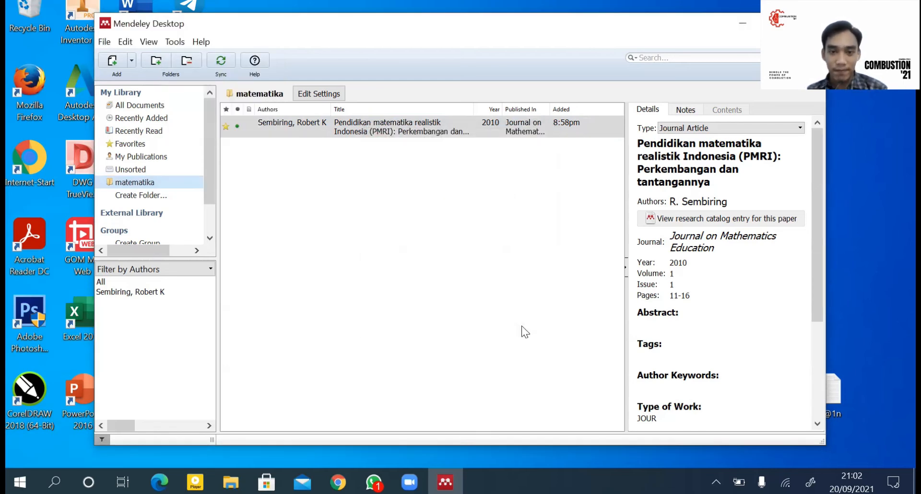
double_click(124, 12)
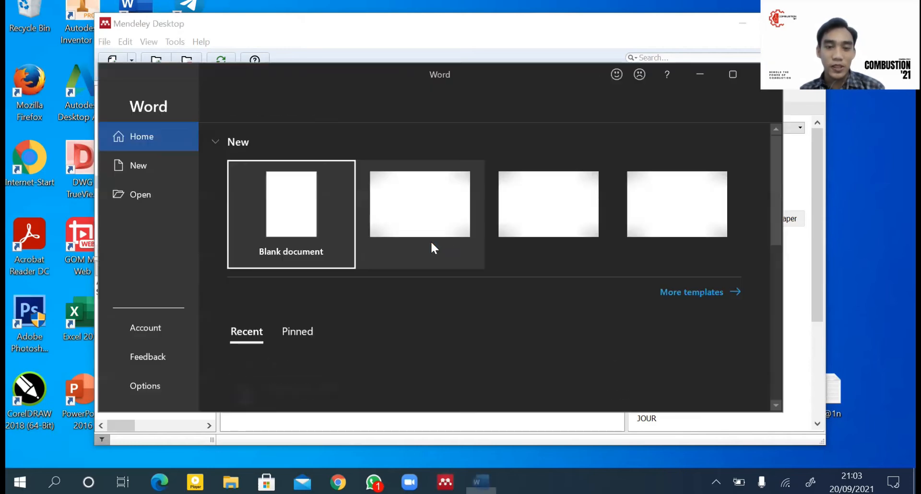
left_click(309, 207)
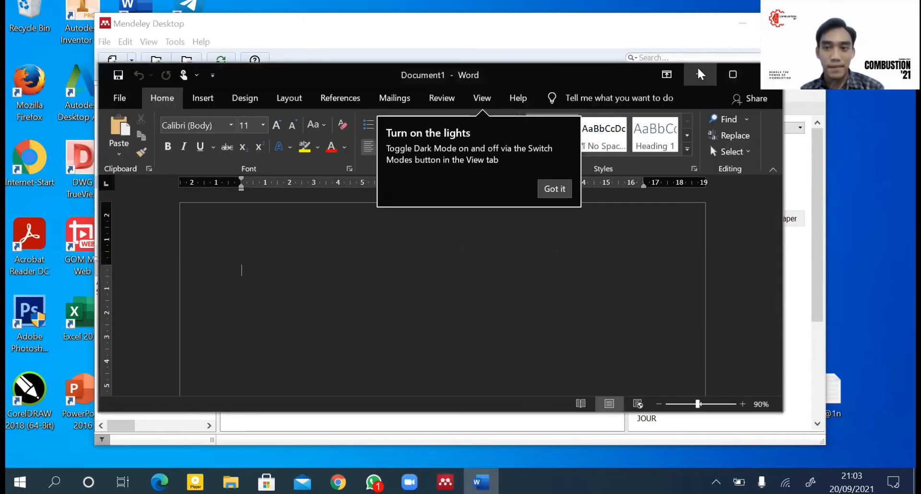
left_click(727, 75)
left_click(245, 16)
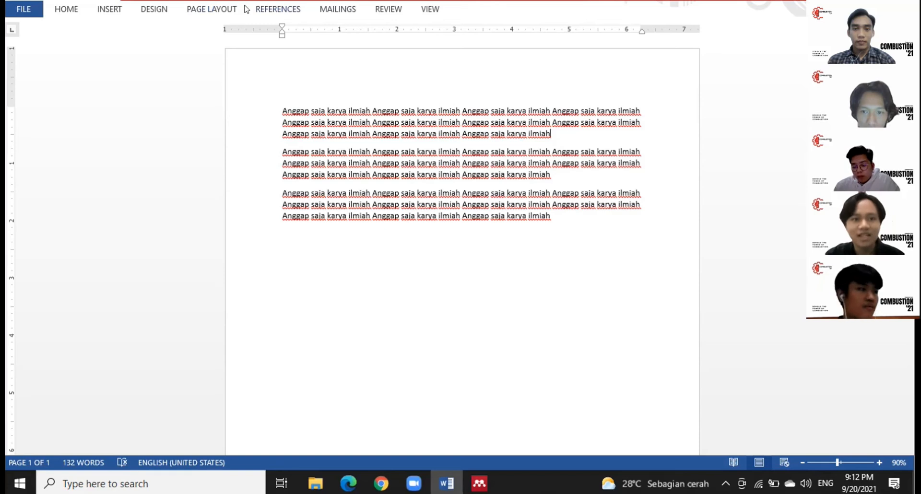
Step: Place the caret after the first paragraph and bring up Mendeley's Insert Citation search
left_click(261, 8)
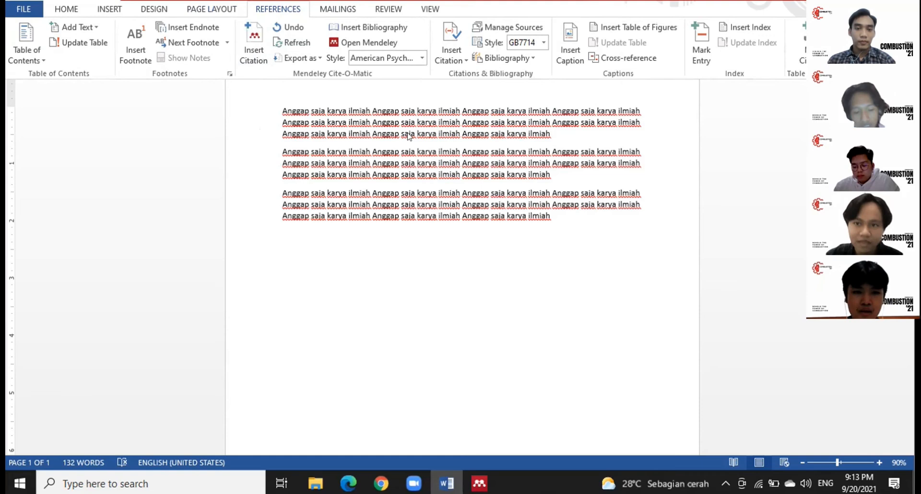
left_click(600, 136)
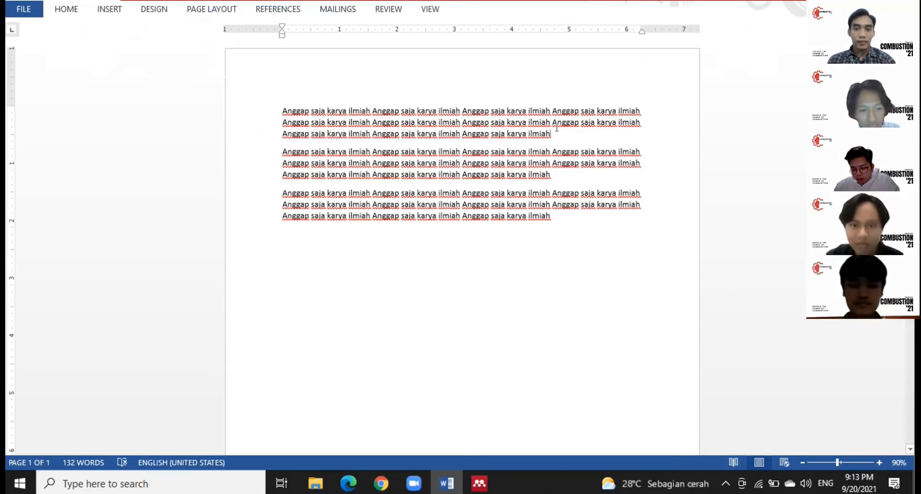
left_click(267, 10)
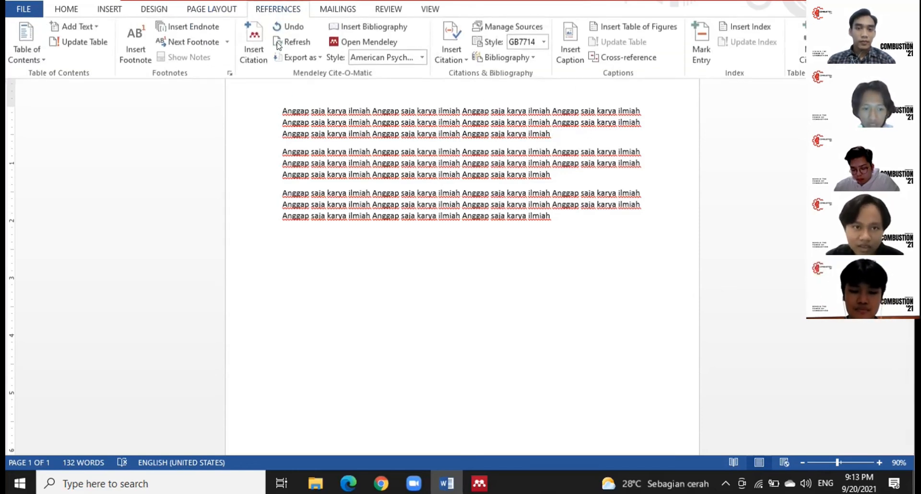
left_click(253, 52)
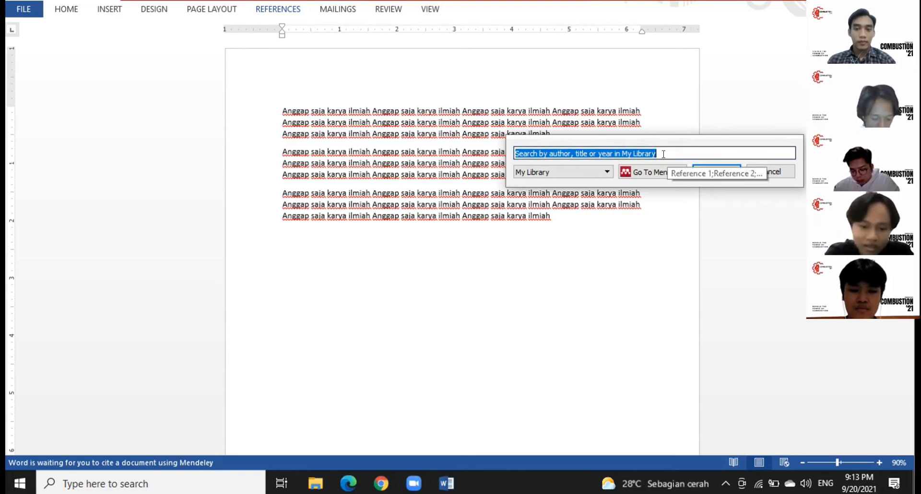
Step: Cite 'Representasi dalam pembelajaran matematika' (Sabirin, 2014) at the end of the first paragraph
type("mate")
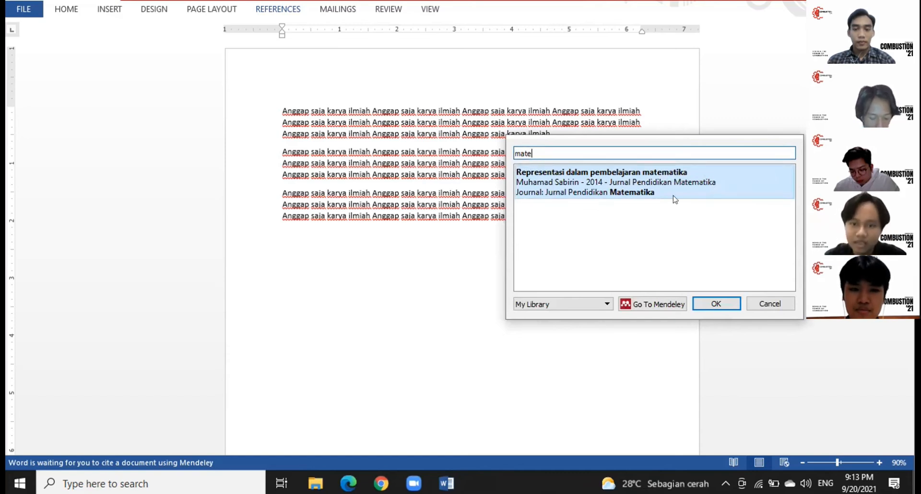
left_click(714, 304)
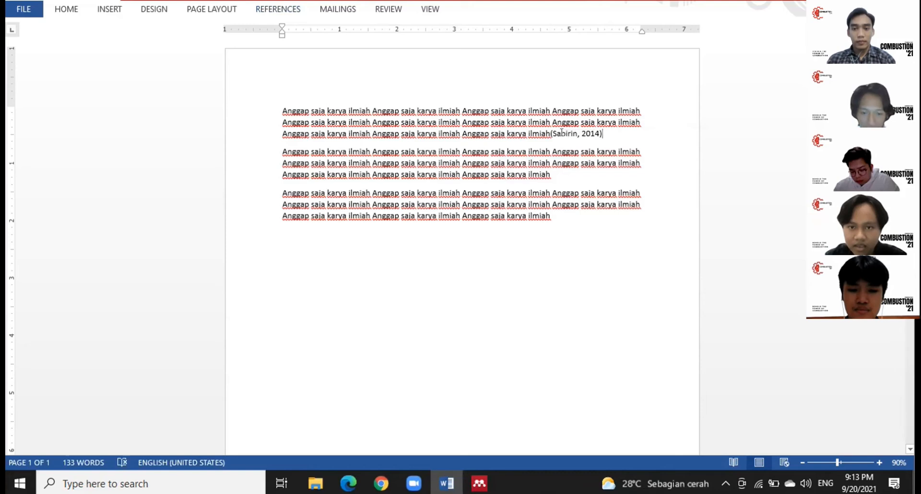
left_click(561, 133)
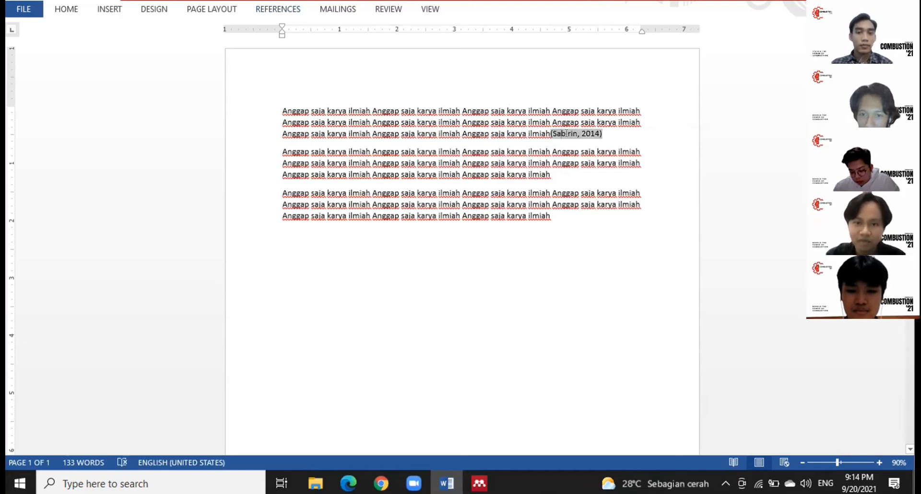
left_click(556, 175)
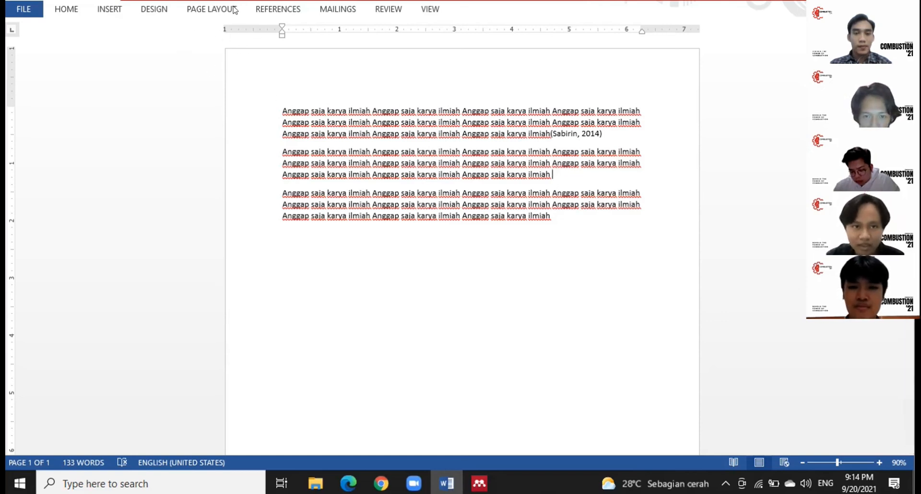
Step: Cite Sugiyono's 2018 Metode Penelitian Kuantitatif with page 23 at the end of paragraph two
left_click(278, 9)
left_click(259, 62)
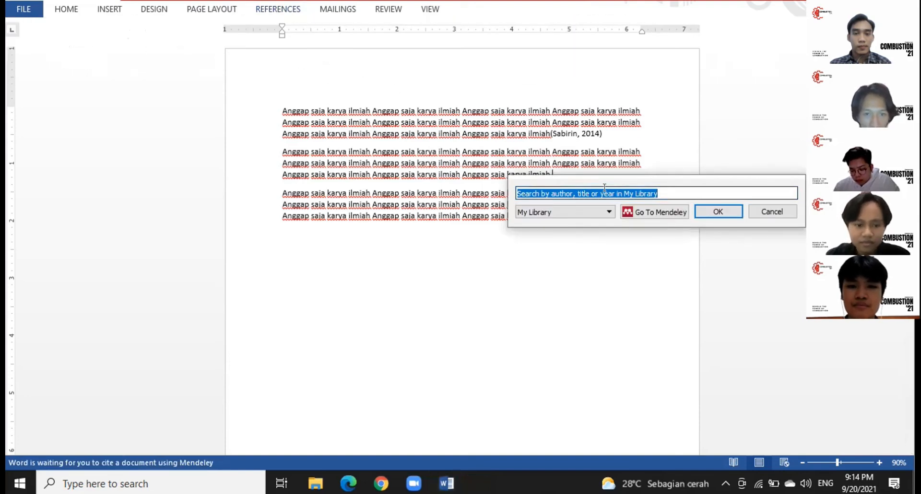
type("sugiy")
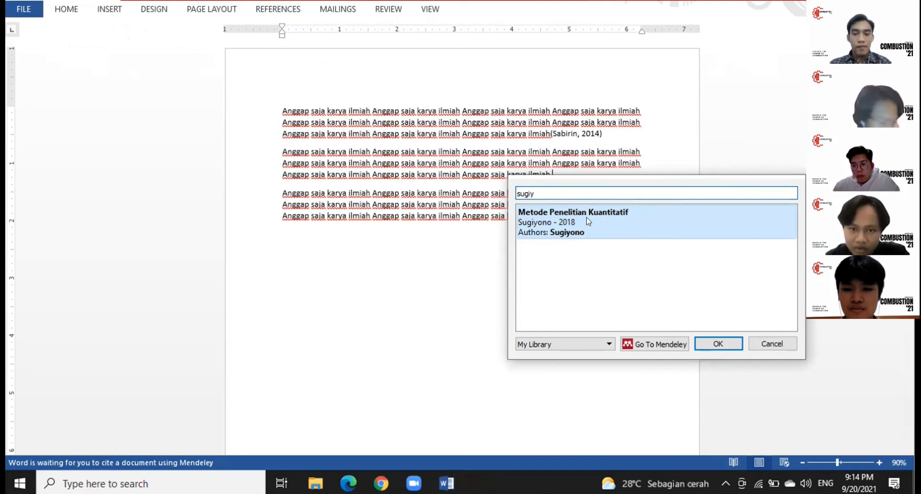
left_click(610, 224)
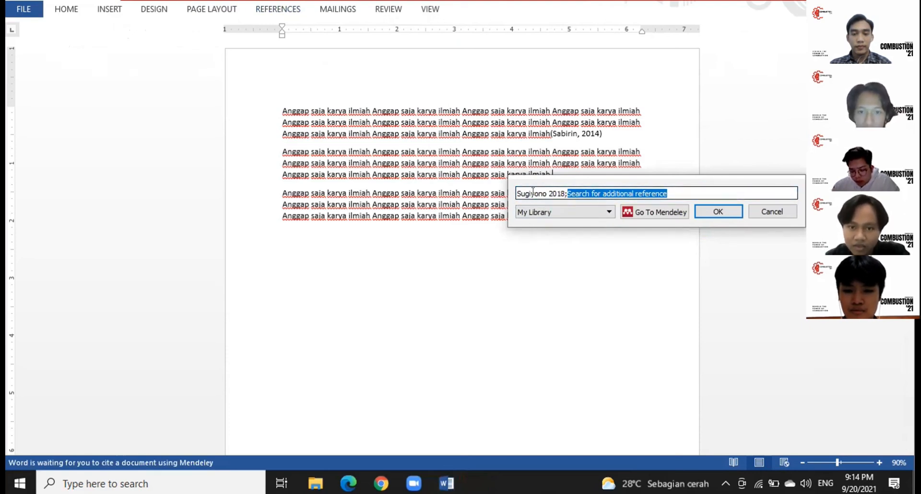
left_click(533, 193)
left_click(579, 213)
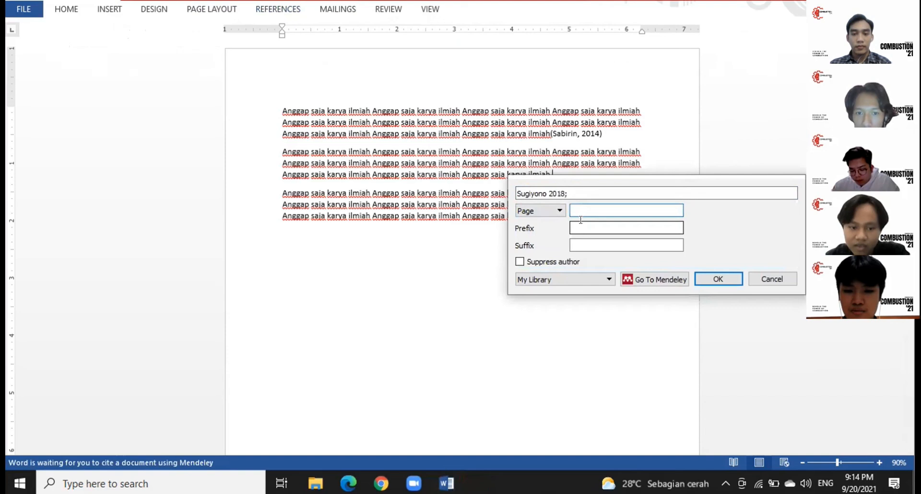
type("23")
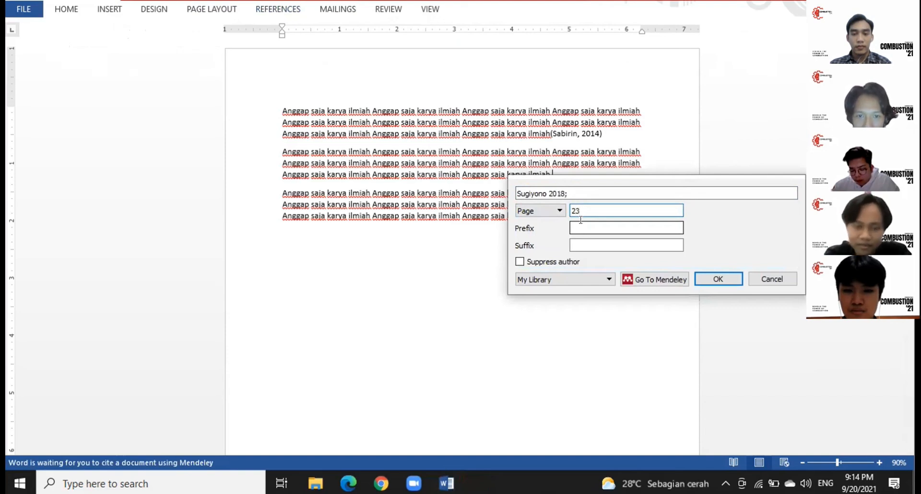
left_click(716, 278)
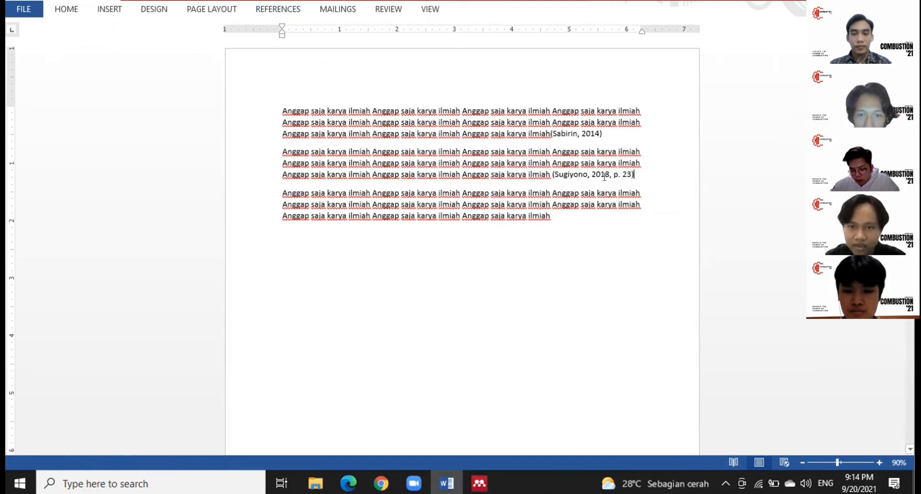
left_click(278, 191)
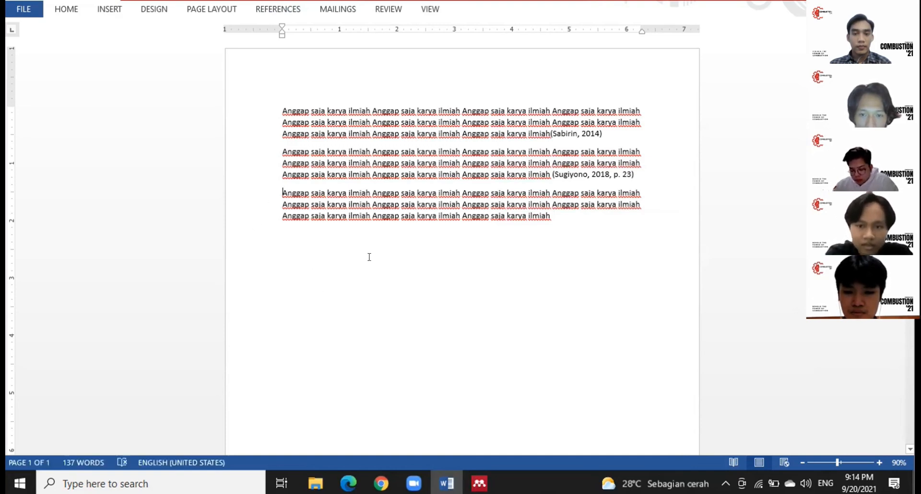
Step: Open paragraph three with 'Sugiyono(2018) Mengatakan bahwa' using an author-suppressed citation of the 2018 book
type("Sugiyono ")
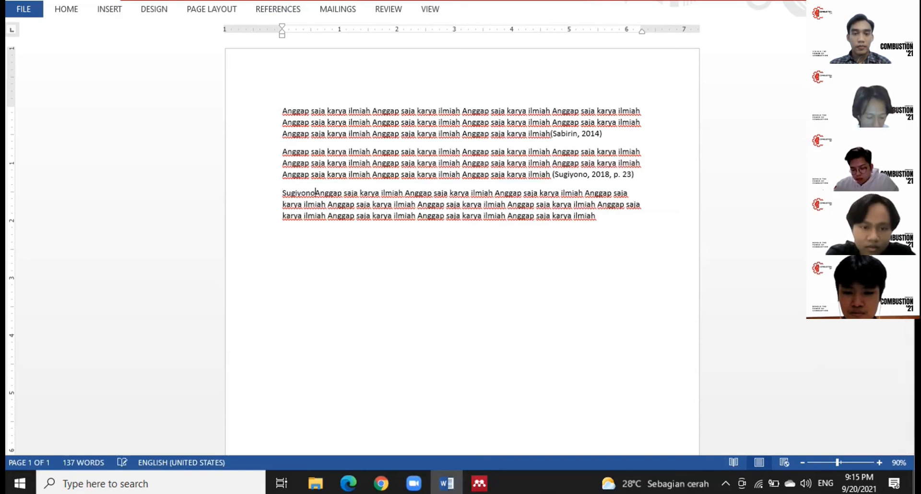
type("Mengatakan bahwa")
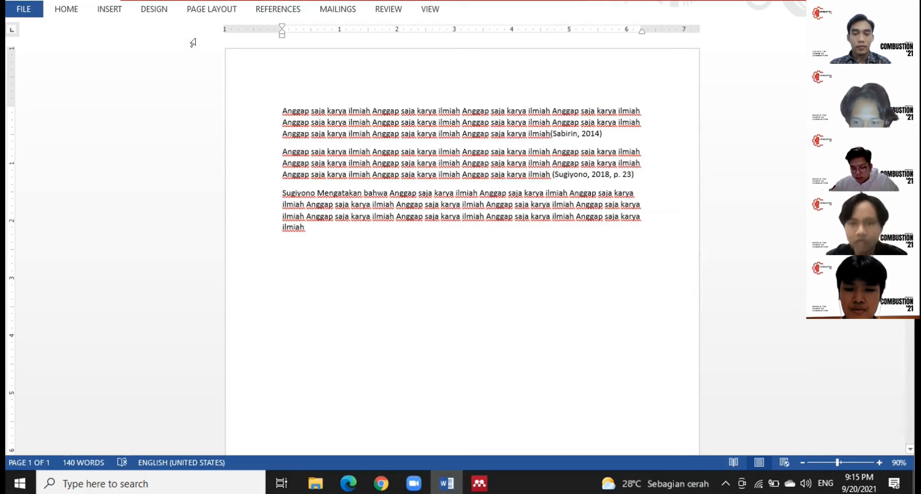
left_click(274, 15)
left_click(258, 60)
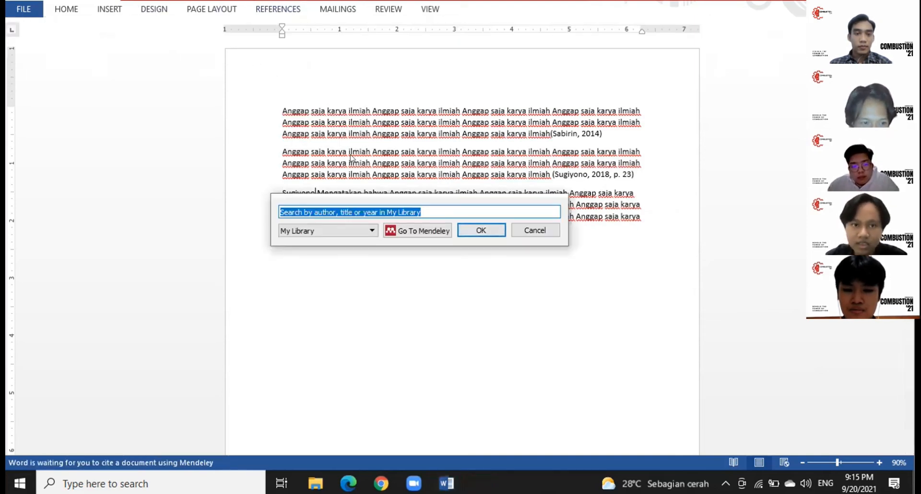
type("sug")
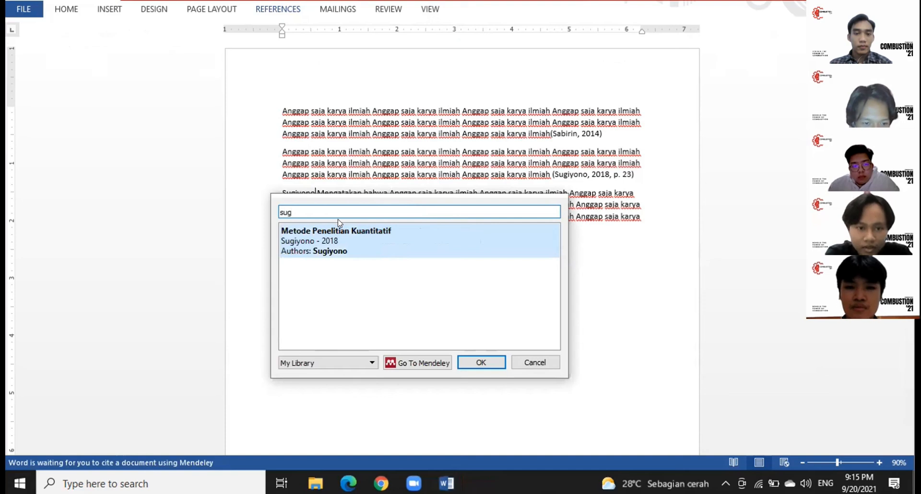
left_click(352, 240)
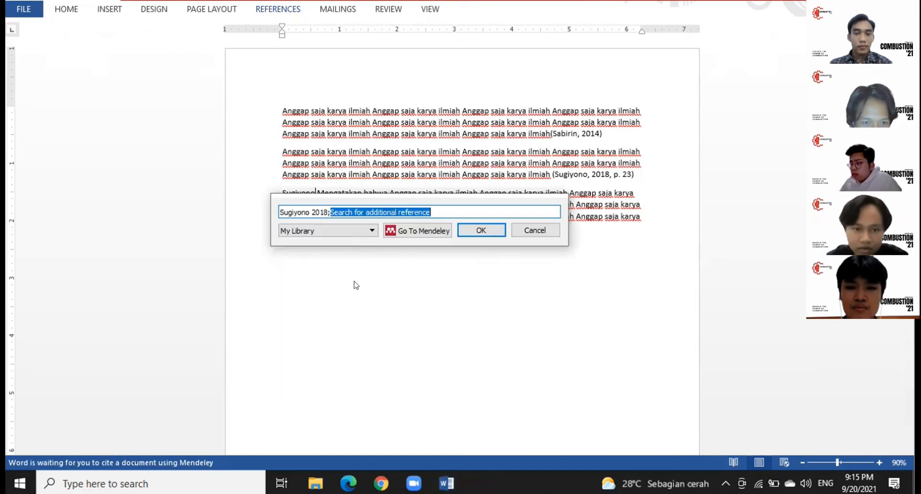
left_click(311, 218)
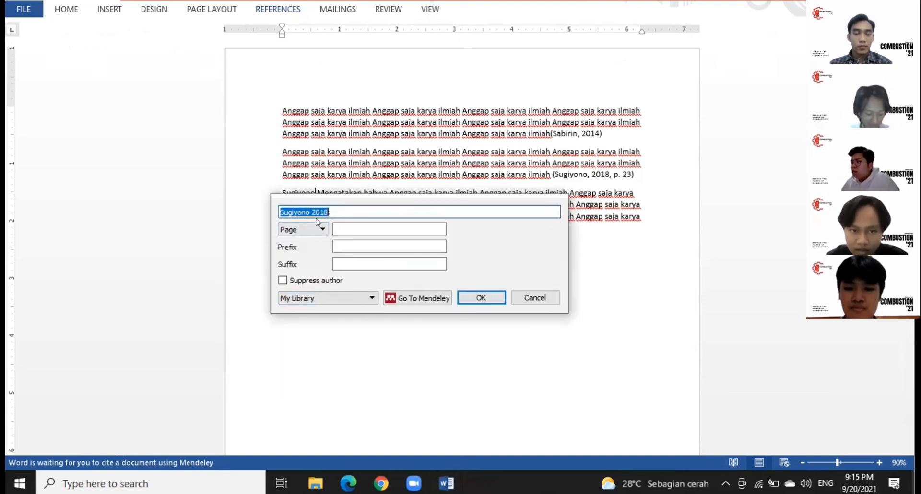
left_click(282, 281)
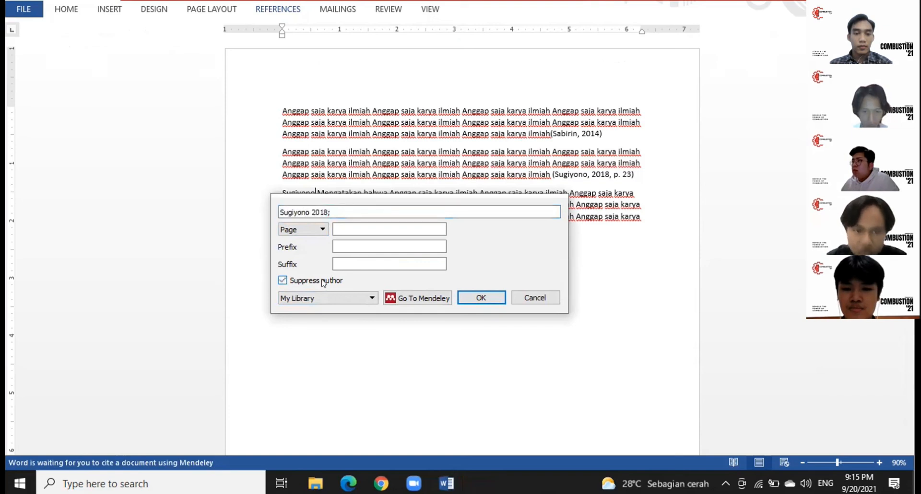
left_click(482, 298)
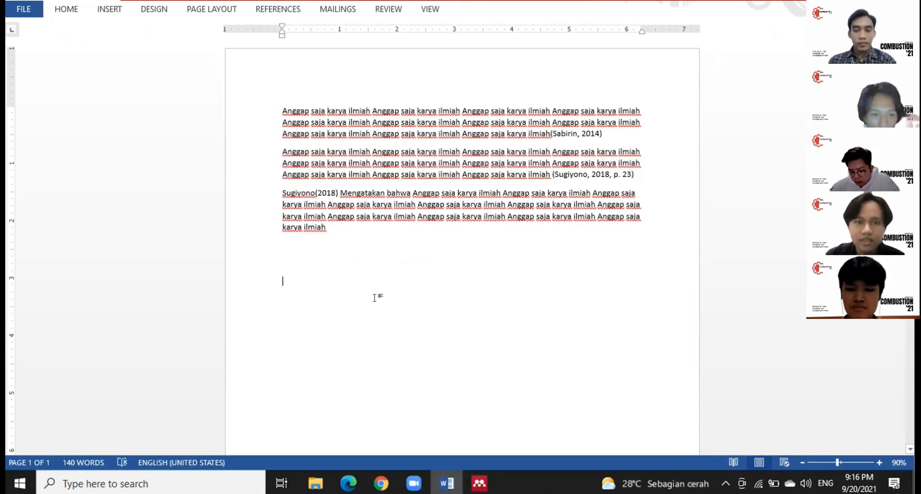
left_click(370, 282)
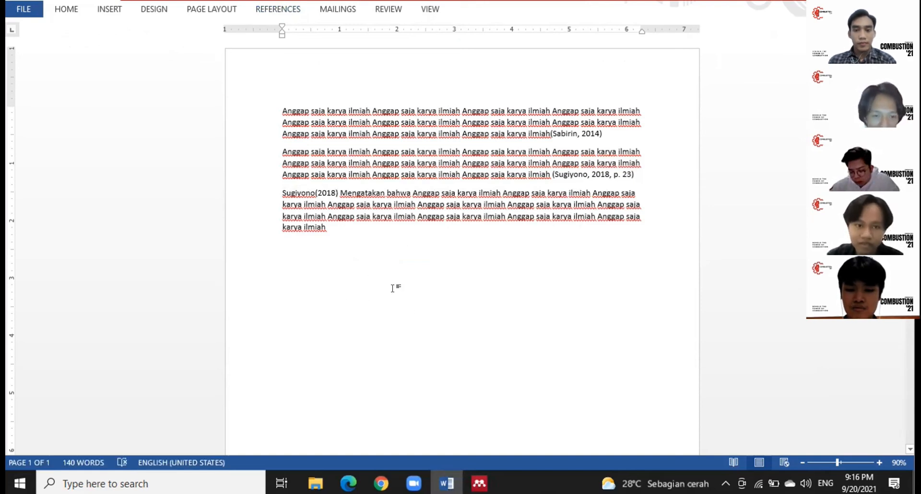
Step: Insert a Mendeley bibliography of the three cited works below the body text
left_click(287, 10)
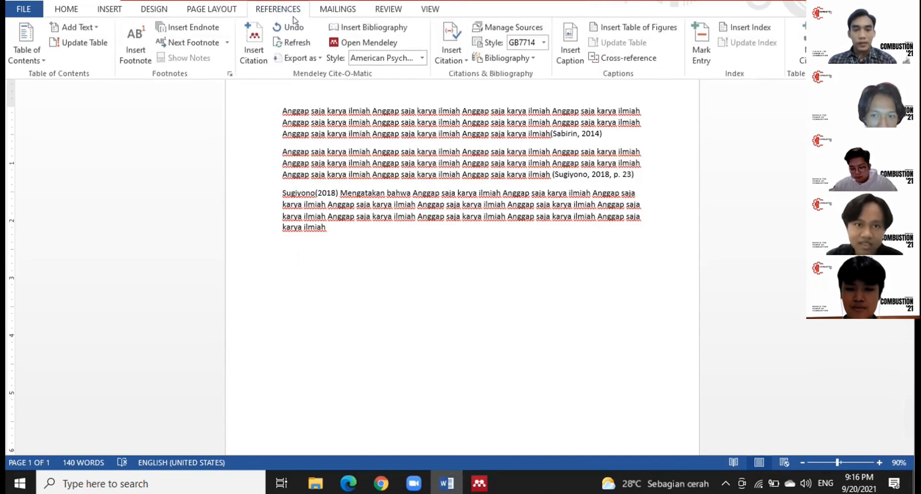
left_click(373, 28)
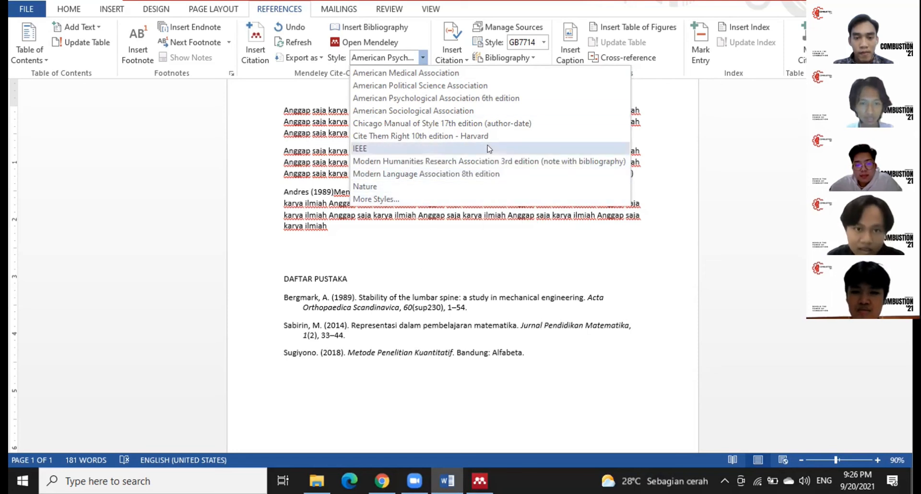
Step: Pick Chicago Manual of Style 17th edition (full note) from More Styles and apply it
left_click(451, 200)
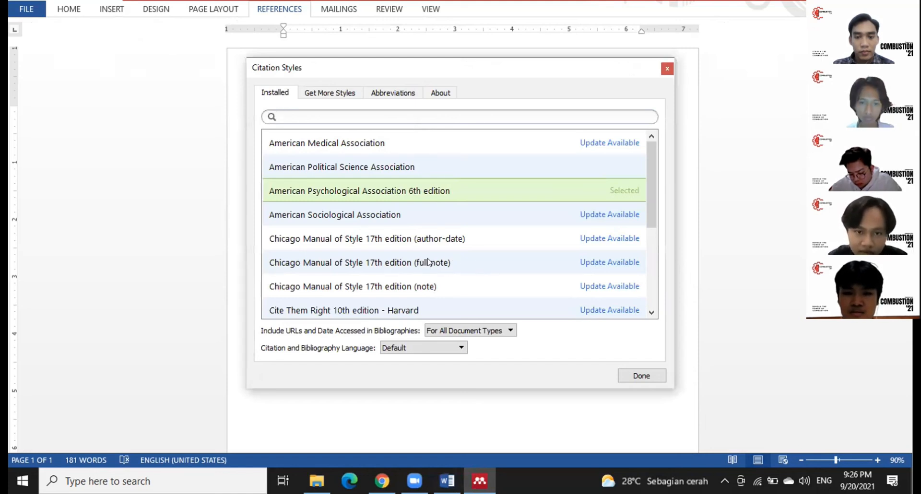
left_click(467, 264)
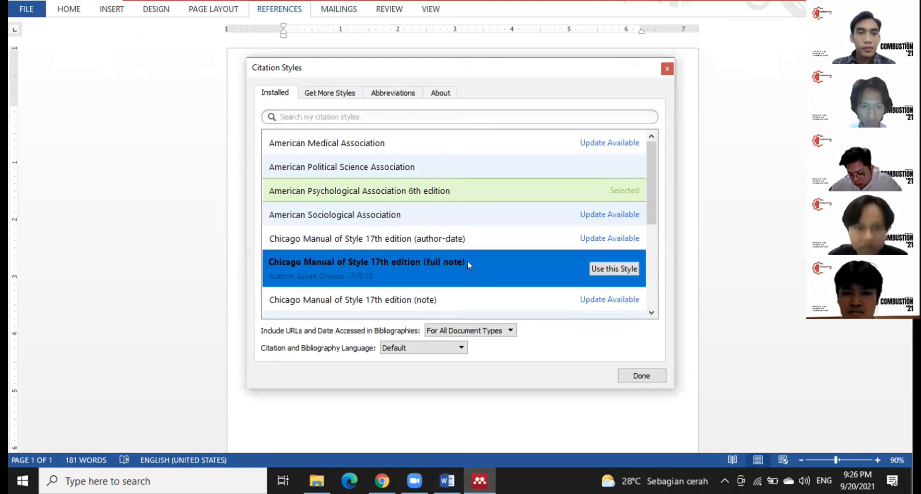
left_click(615, 270)
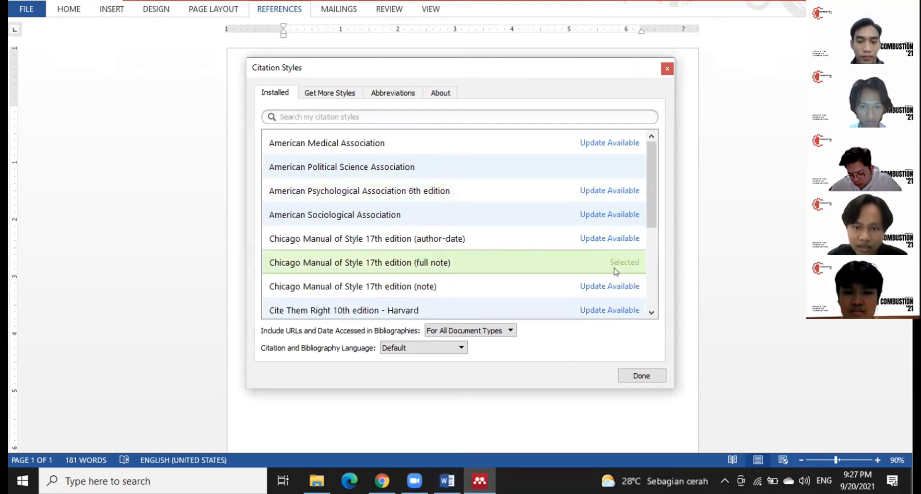
left_click(642, 376)
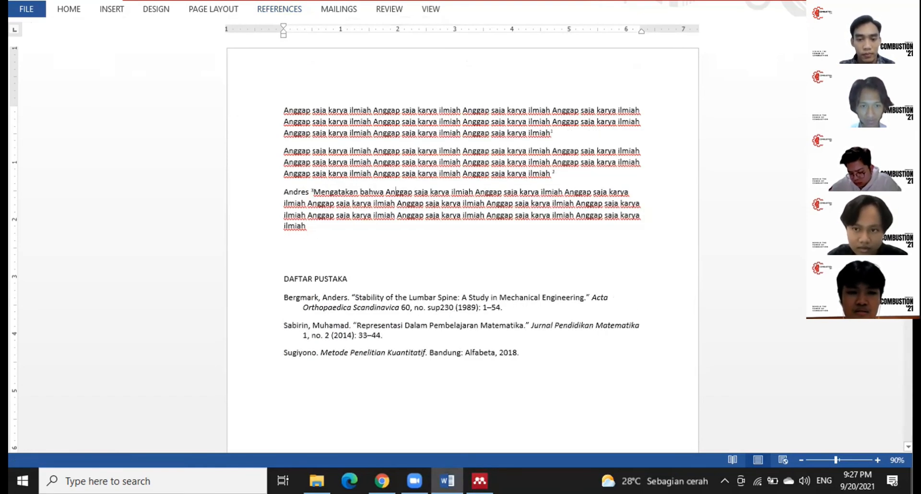
scroll(462, 245, "down", 1)
scroll(463, 245, "up", 7)
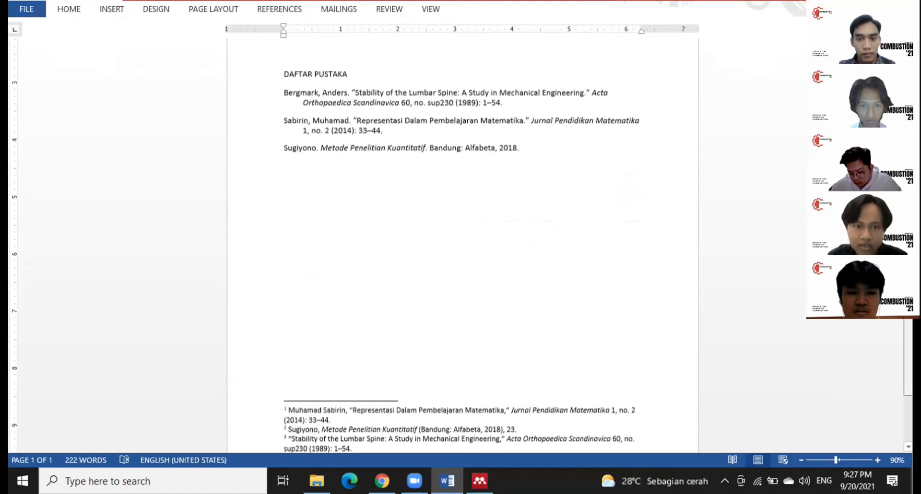
scroll(462, 245, "up", 2)
scroll(463, 245, "down", 8)
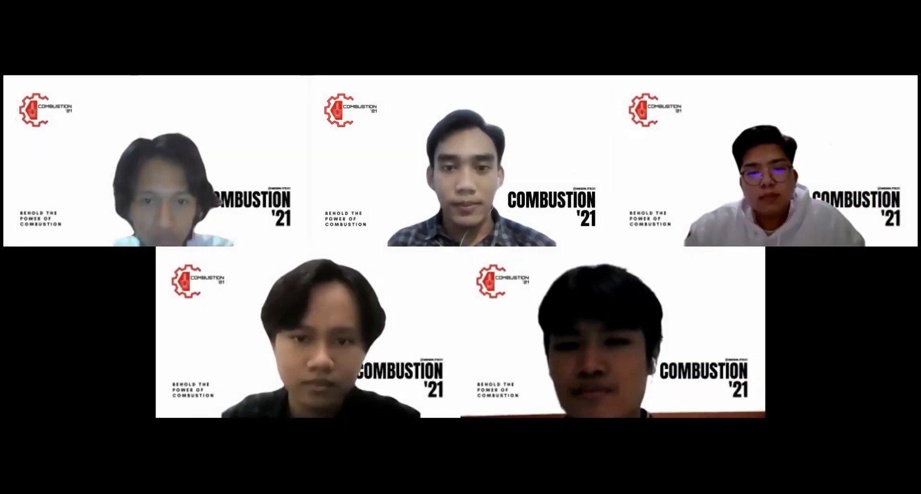